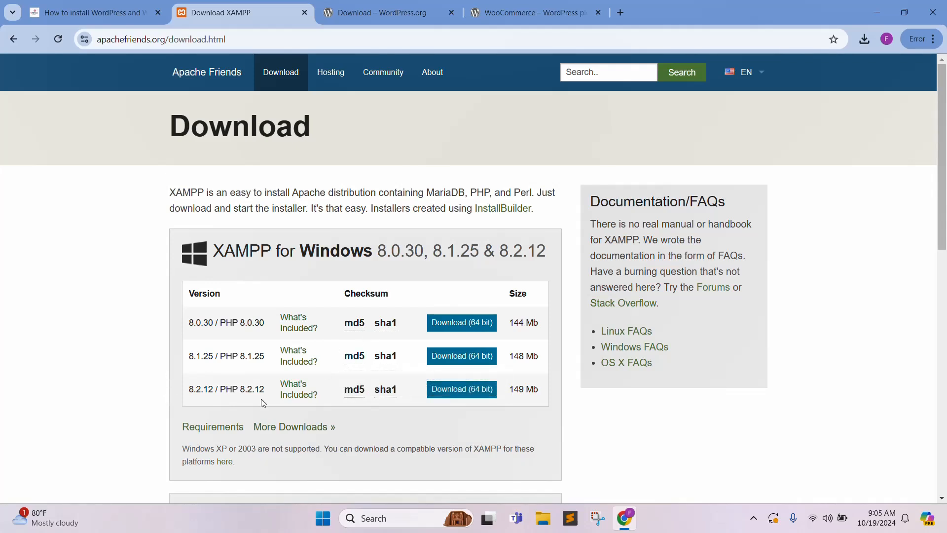
Download the XAMPP 8.2.12 installer for 64-bit Windows from apachefriends.org.
{"action": "left_click", "coordinate": [459, 394]}
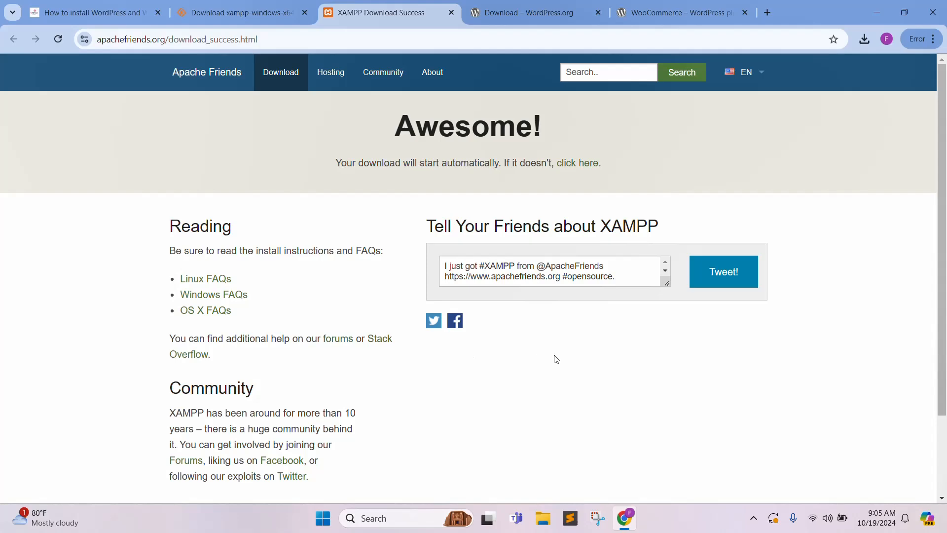
{"action": "scroll", "coordinate": [553, 353], "scroll_direction": "down", "scroll_amount": 2}
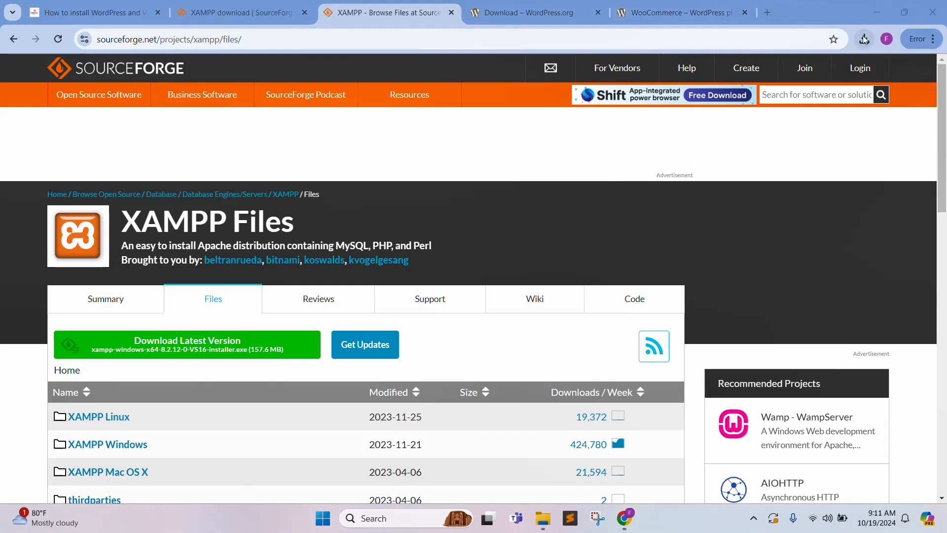
Run the downloaded XAMPP installer from the Downloads folder and finish the setup wizard.
{"action": "left_click", "coordinate": [542, 523]}
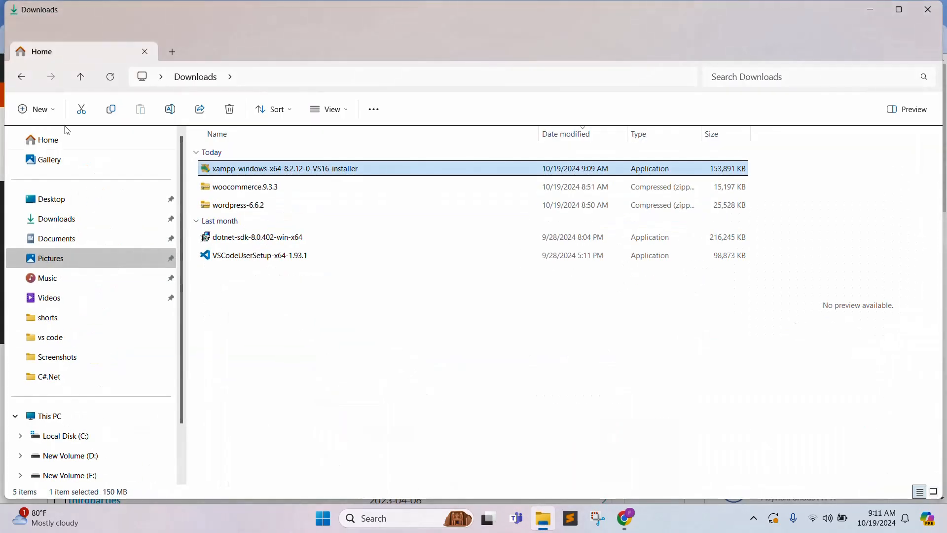
{"action": "double_click", "coordinate": [260, 175]}
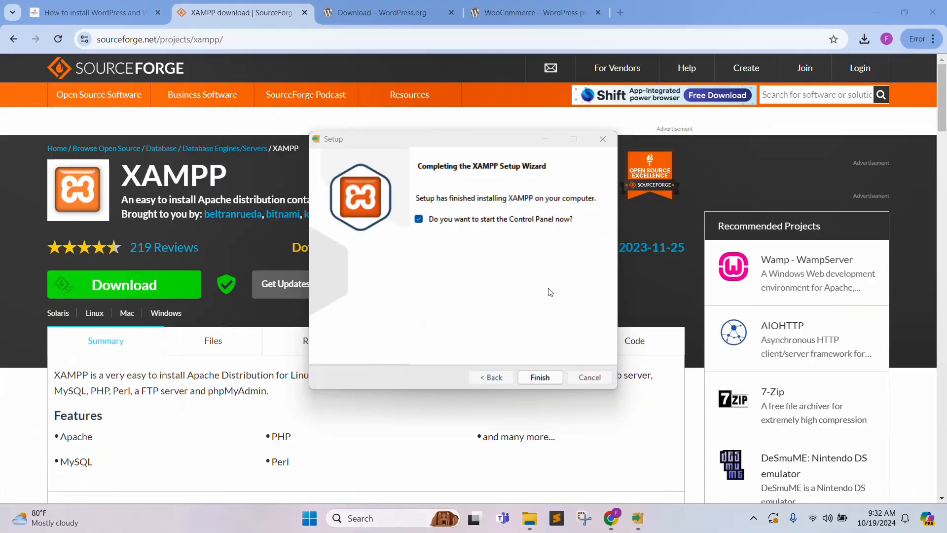
{"action": "left_click", "coordinate": [544, 378]}
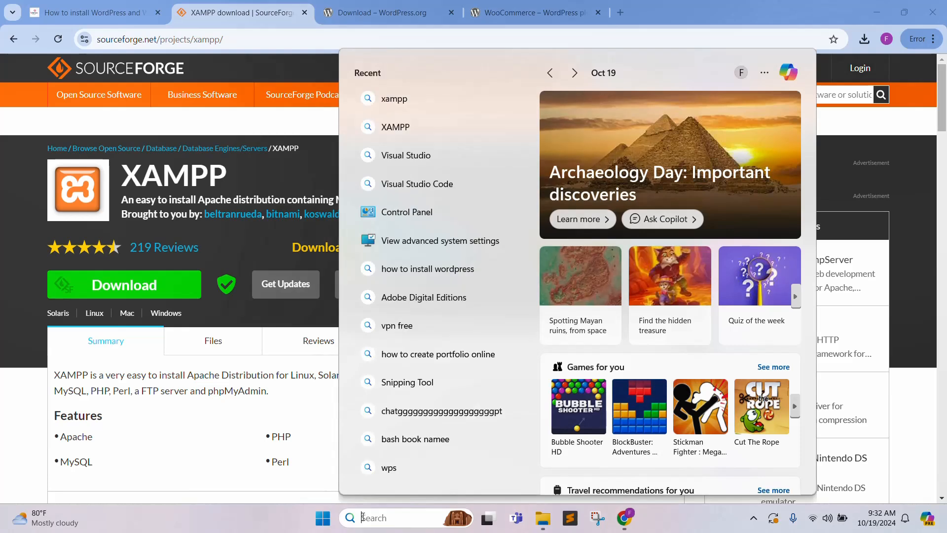
Launch XAMPP Control Panel from the taskbar search and start the Apache and MySQL services.
{"action": "type", "text": "xampP Control Panel"}
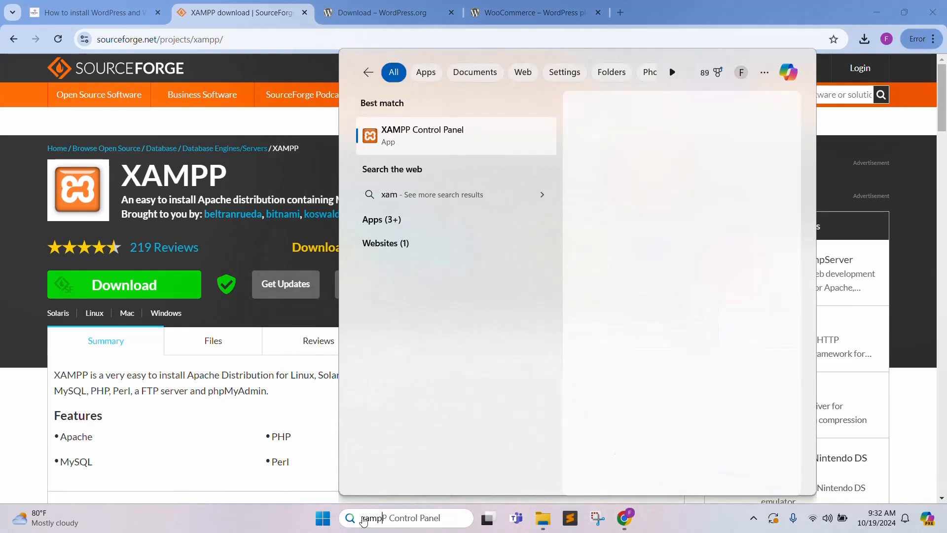
{"action": "left_click", "coordinate": [605, 223]}
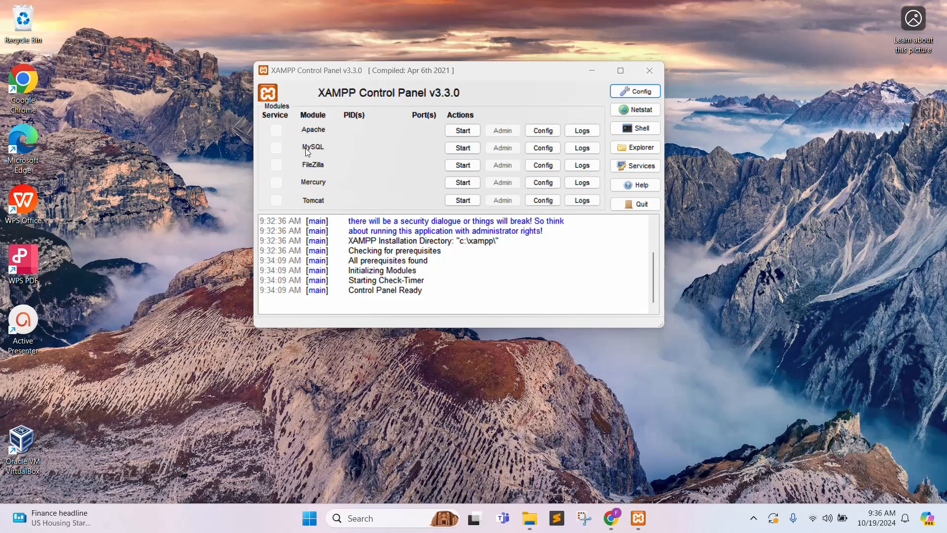
{"action": "left_click", "coordinate": [462, 131]}
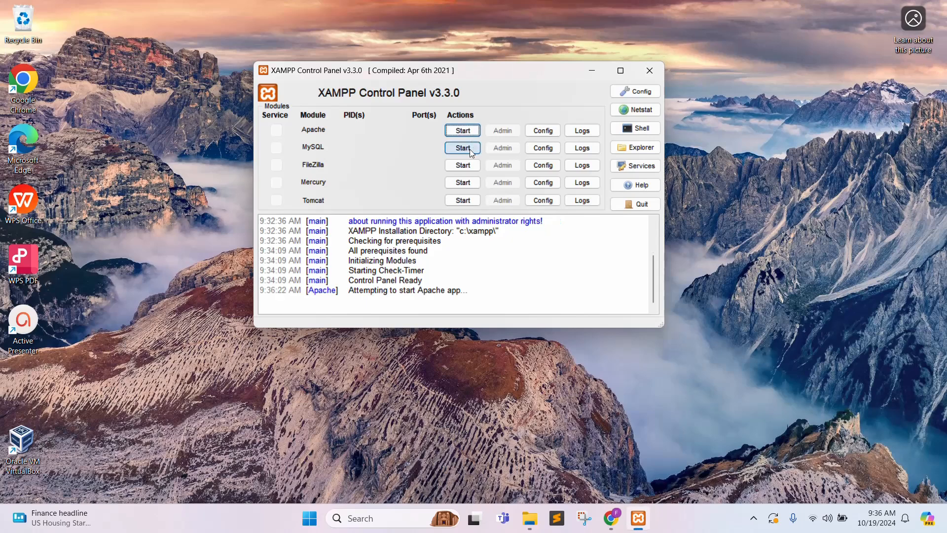
{"action": "left_click", "coordinate": [460, 149]}
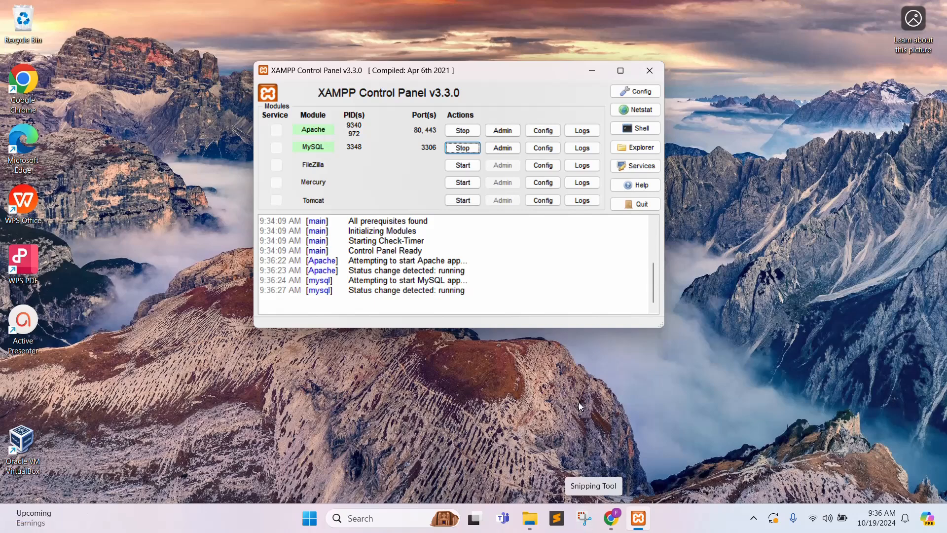
Scroll the Chrome tutorial to the Install WordPress section and switch to the WordPress.org tab.
{"action": "left_click", "coordinate": [615, 515]}
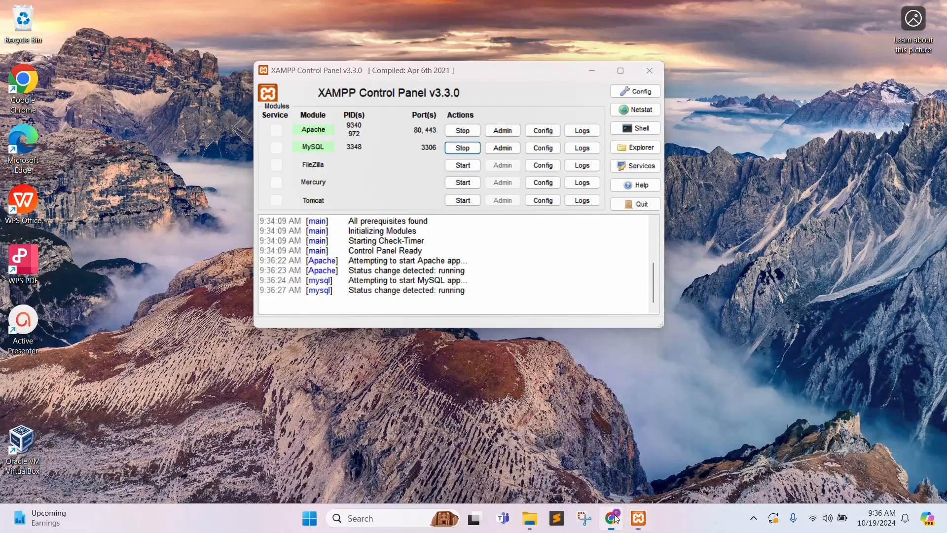
{"action": "scroll", "coordinate": [374, 316], "scroll_direction": "down", "scroll_amount": 15}
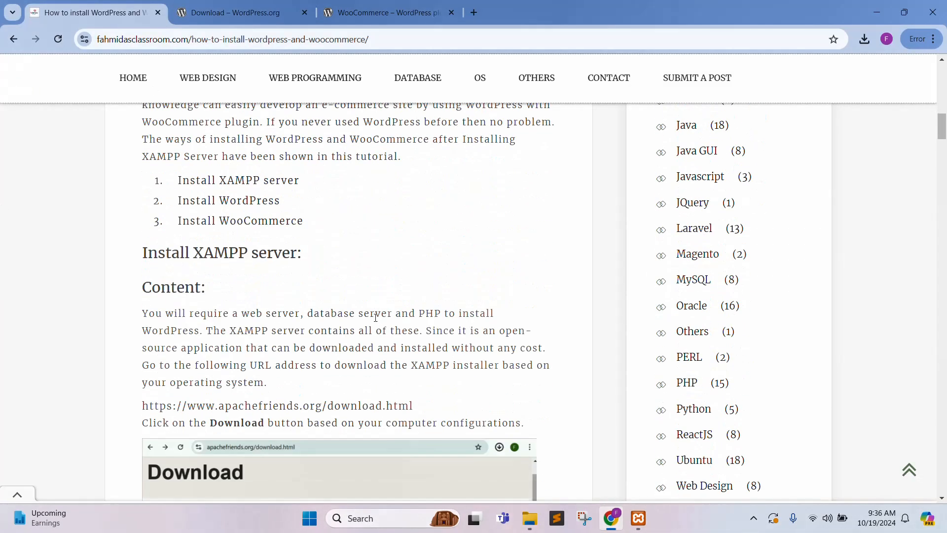
{"action": "scroll", "coordinate": [371, 272], "scroll_direction": "down", "scroll_amount": 5}
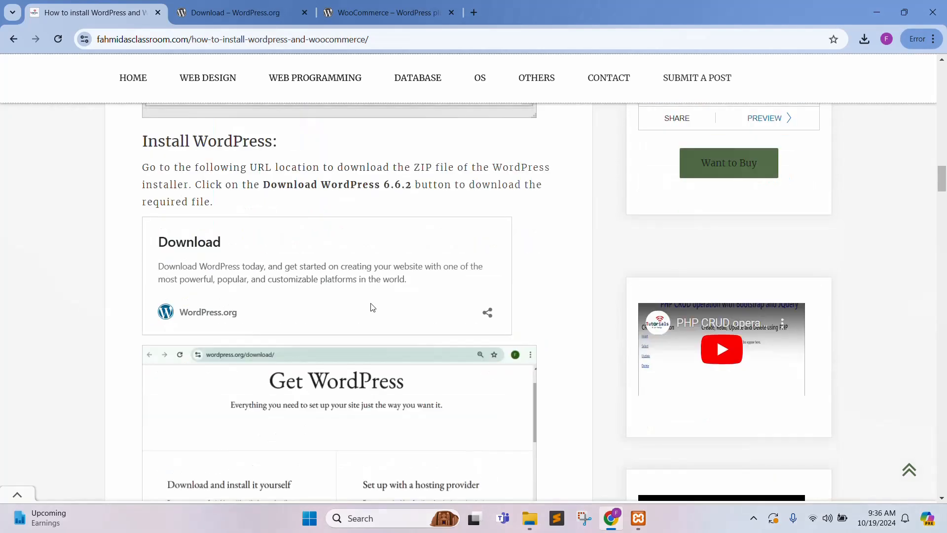
{"action": "scroll", "coordinate": [231, 254], "scroll_direction": "up", "scroll_amount": 4}
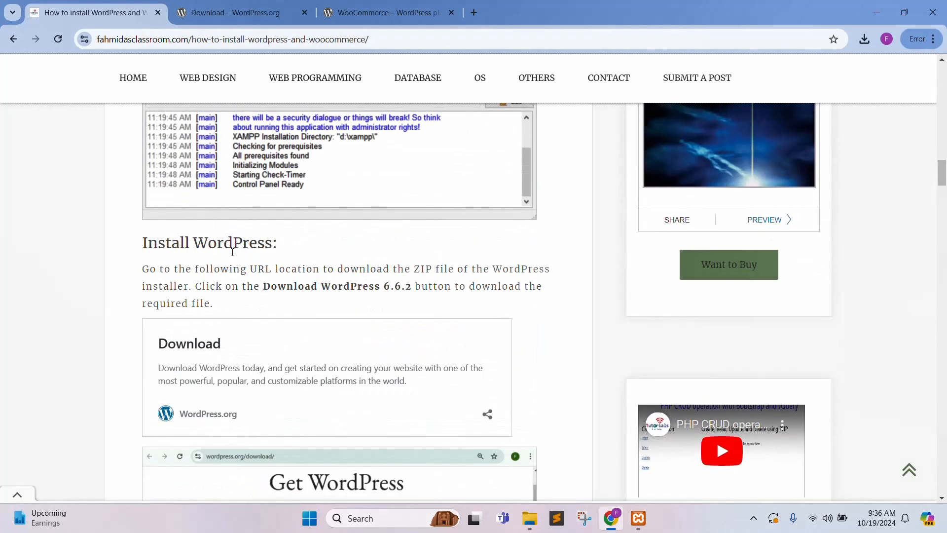
{"action": "scroll", "coordinate": [212, 216], "scroll_direction": "down", "scroll_amount": 1}
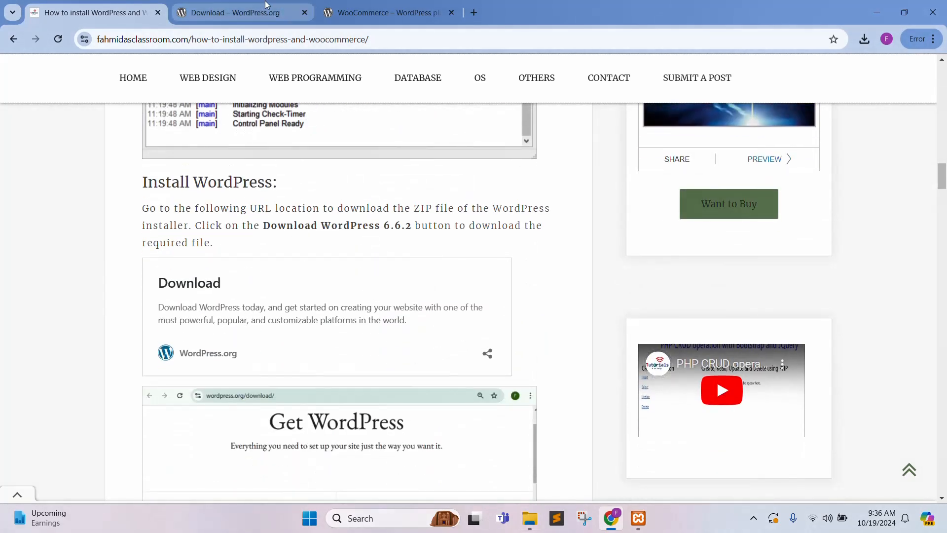
{"action": "left_click", "coordinate": [230, 10]}
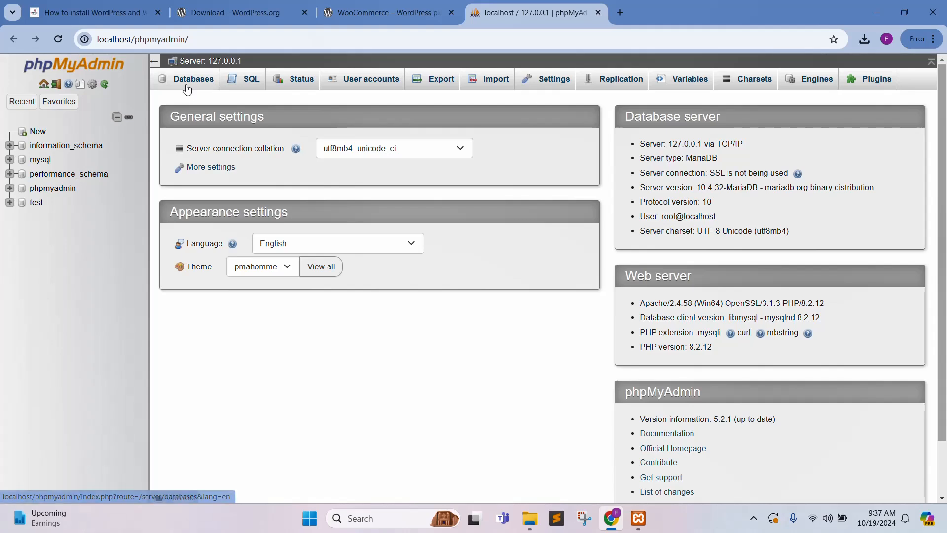
Create a new database named 'wordpress' in phpMyAdmin's Databases tab.
{"action": "left_click", "coordinate": [187, 90]}
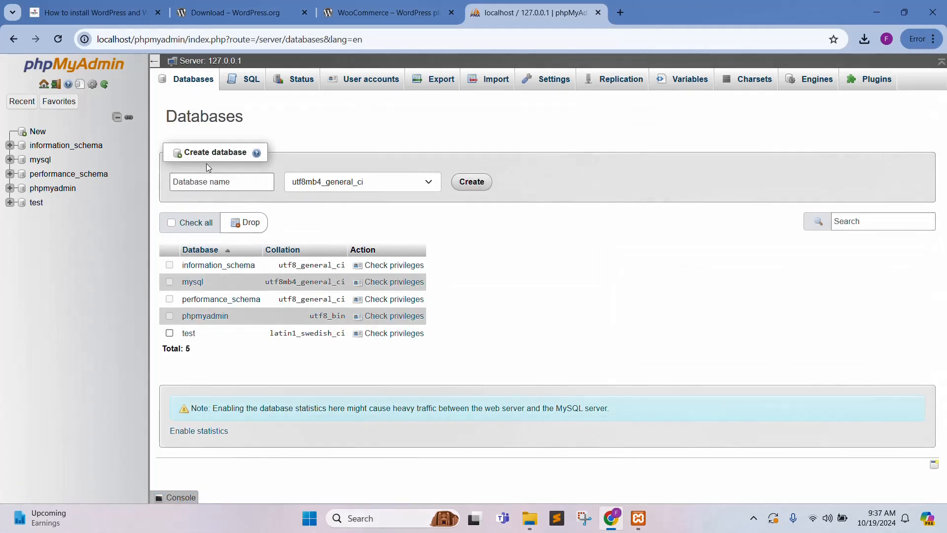
{"action": "left_click", "coordinate": [210, 184]}
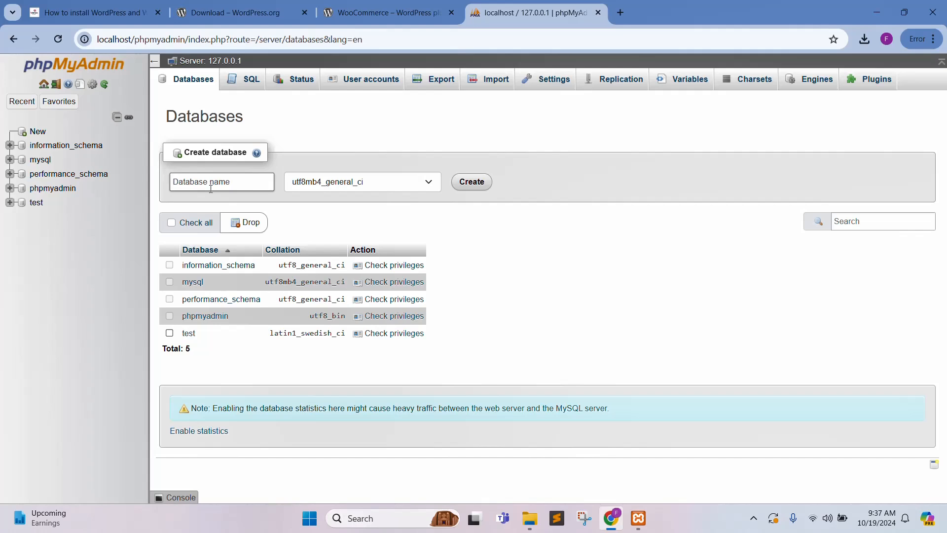
{"action": "type", "text": "wordpress"}
{"action": "left_click", "coordinate": [477, 187]}
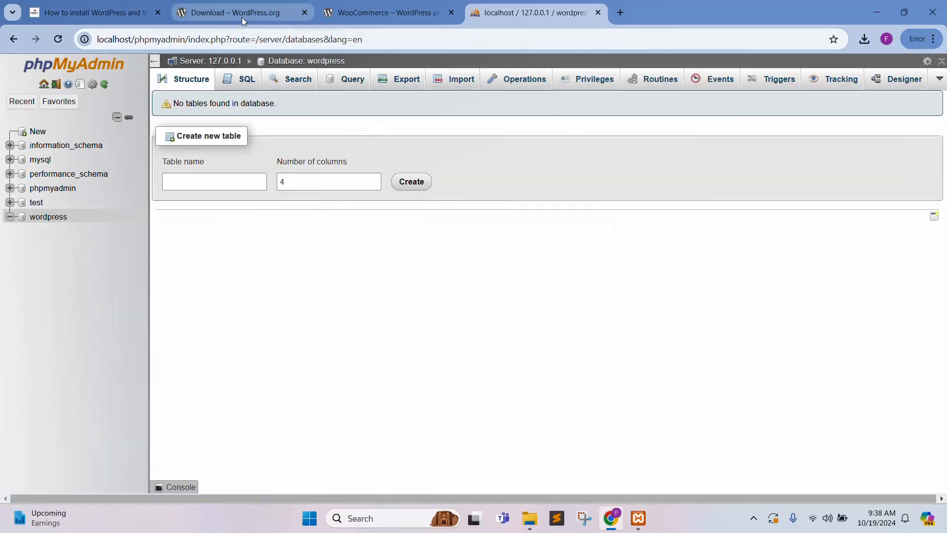
Copy the wordpress folder from the extracted wordpress-6.6.2 folder in Downloads.
{"action": "left_click", "coordinate": [530, 518]}
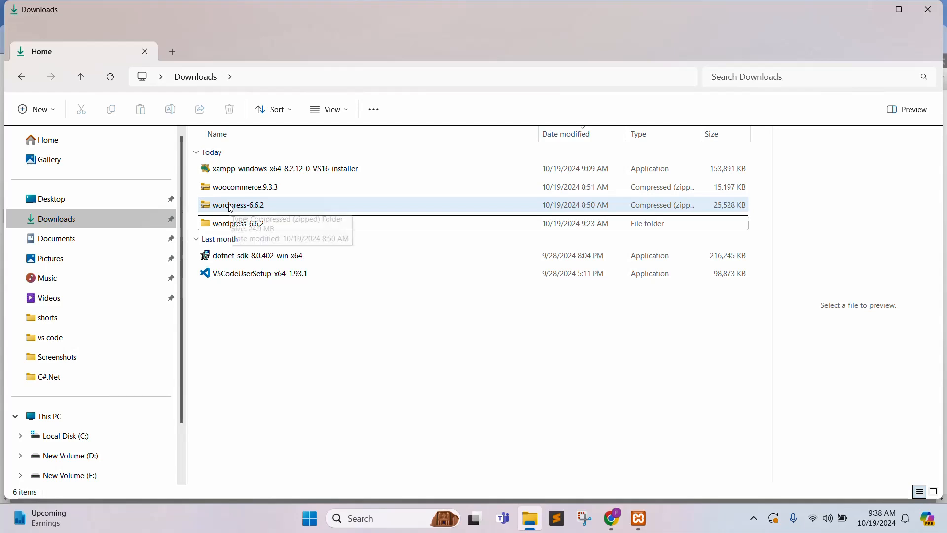
{"action": "double_click", "coordinate": [215, 223]}
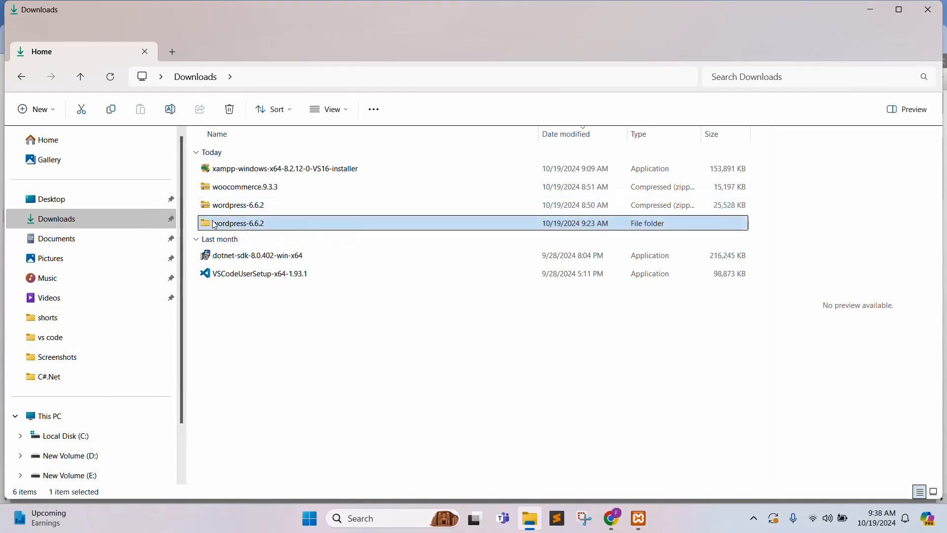
{"action": "left_click", "coordinate": [218, 175]}
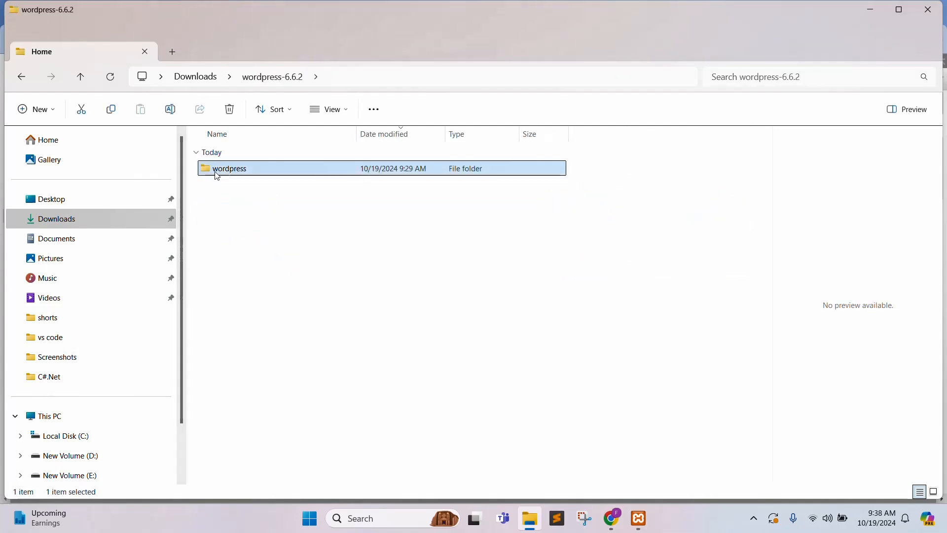
{"action": "right_click", "coordinate": [217, 175]}
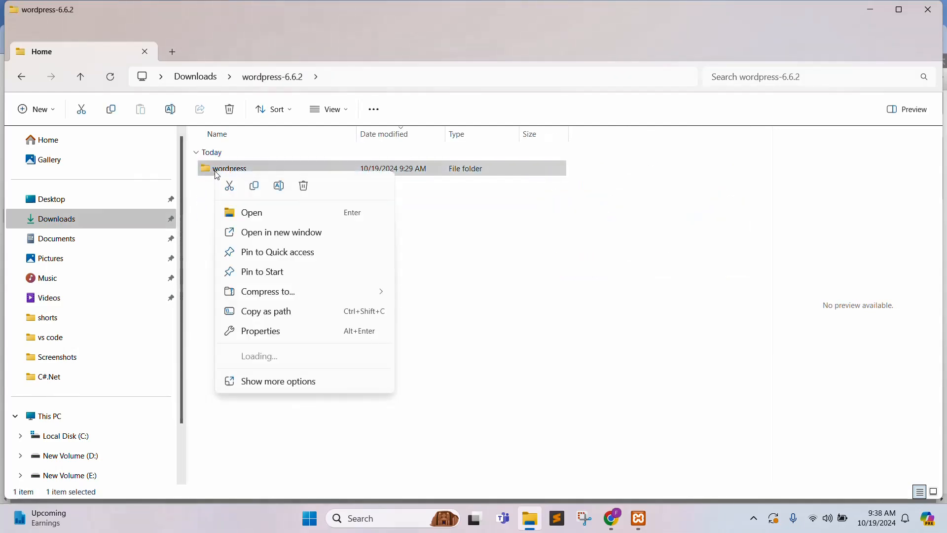
{"action": "left_click", "coordinate": [254, 189]}
Paste the wordpress folder into C:\xampp\htdocs.
{"action": "left_click", "coordinate": [87, 435]}
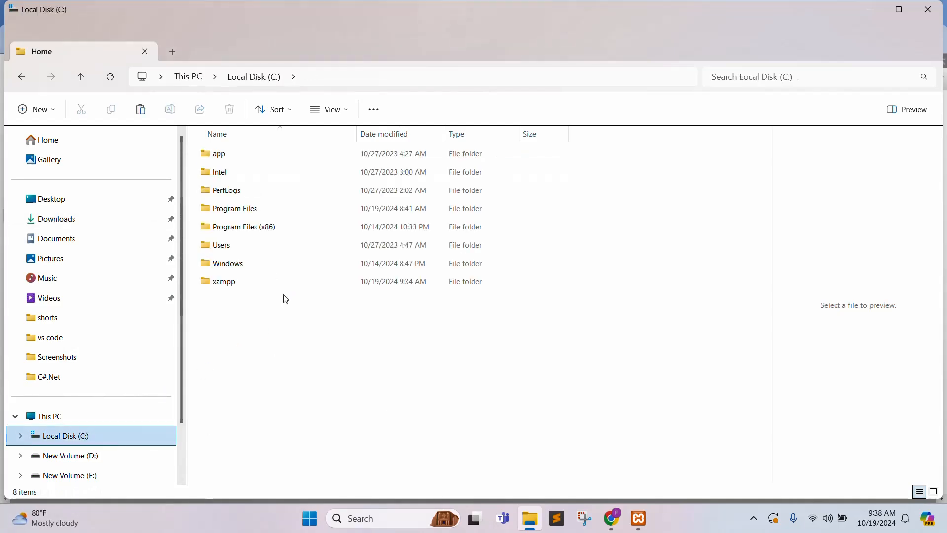
{"action": "double_click", "coordinate": [231, 282]}
{"action": "double_click", "coordinate": [233, 245]}
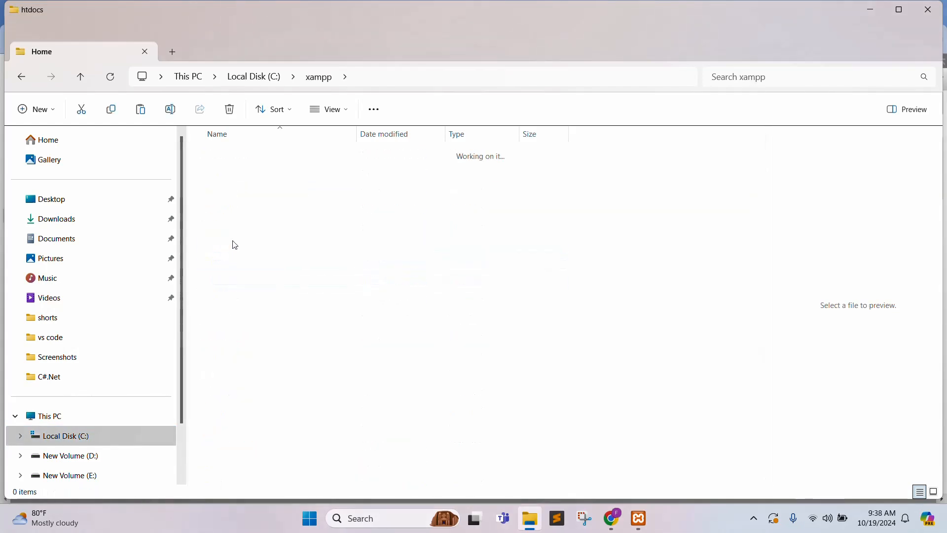
{"action": "right_click", "coordinate": [284, 374]}
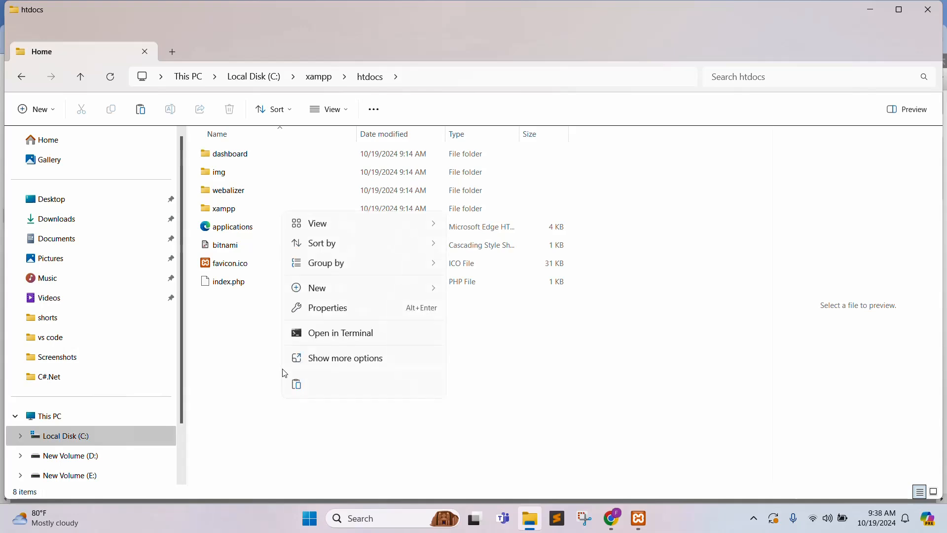
{"action": "left_click", "coordinate": [298, 385]}
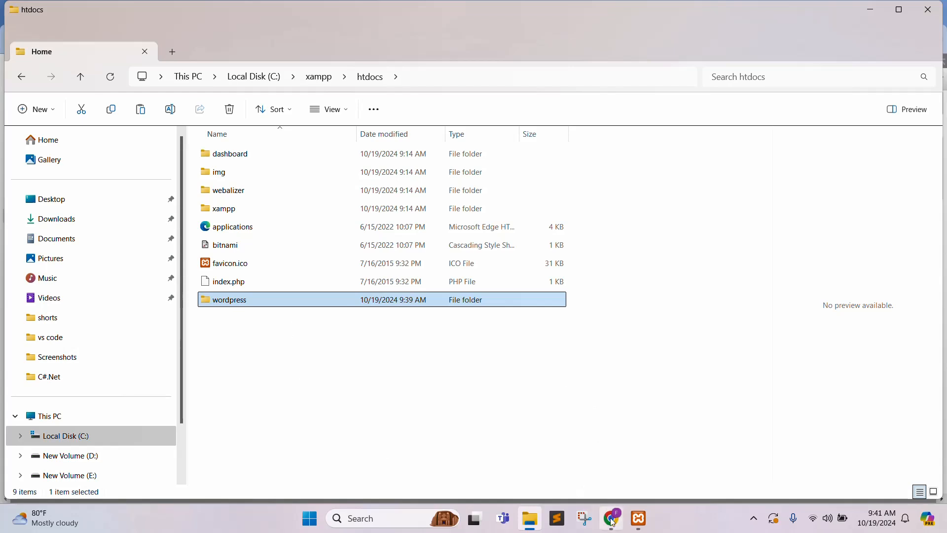
Open the local XAMPP dashboard in Chrome from the XAMPP Control Panel.
{"action": "mouse_move", "coordinate": [639, 518]}
{"action": "left_click", "coordinate": [642, 482]}
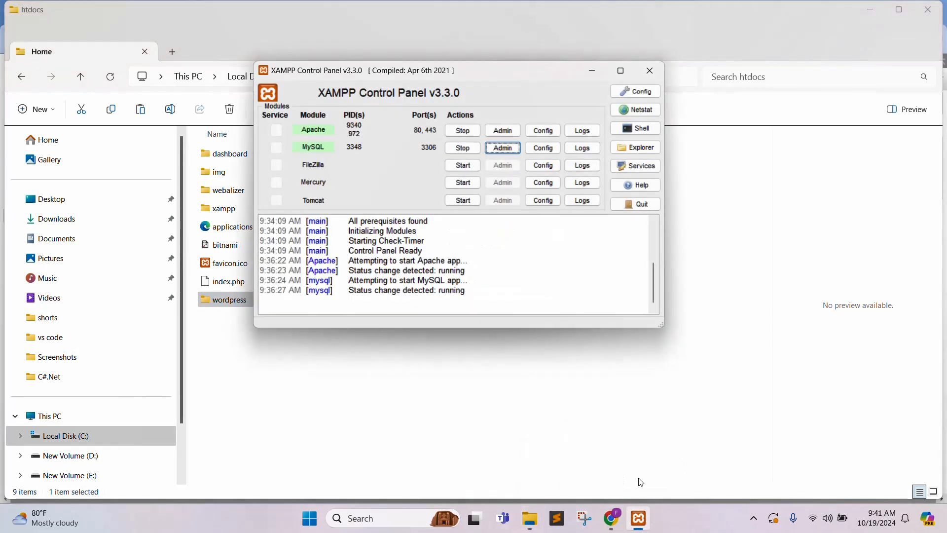
{"action": "left_click", "coordinate": [508, 134]}
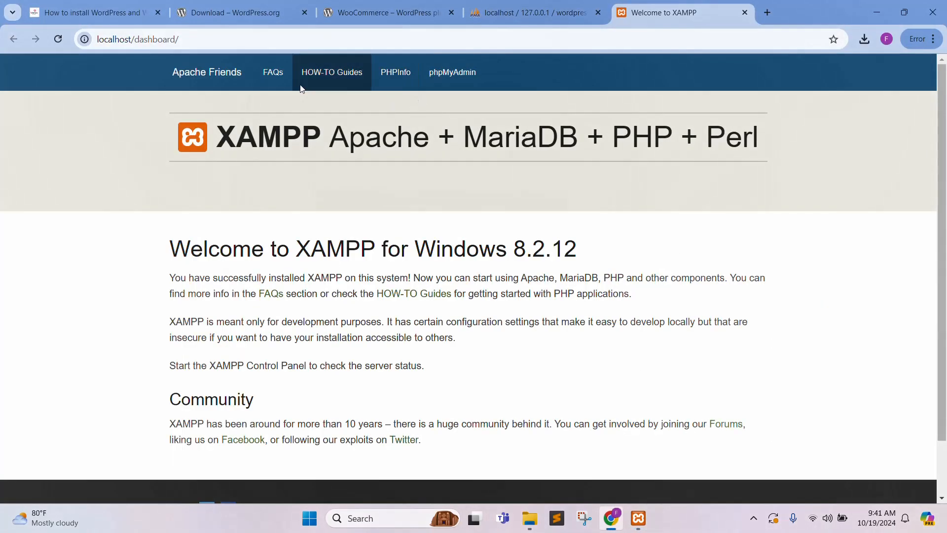
Load localhost/wordpress in the address bar in place of the dashboard address.
{"action": "left_click", "coordinate": [293, 39]}
{"action": "left_click", "coordinate": [293, 39]}
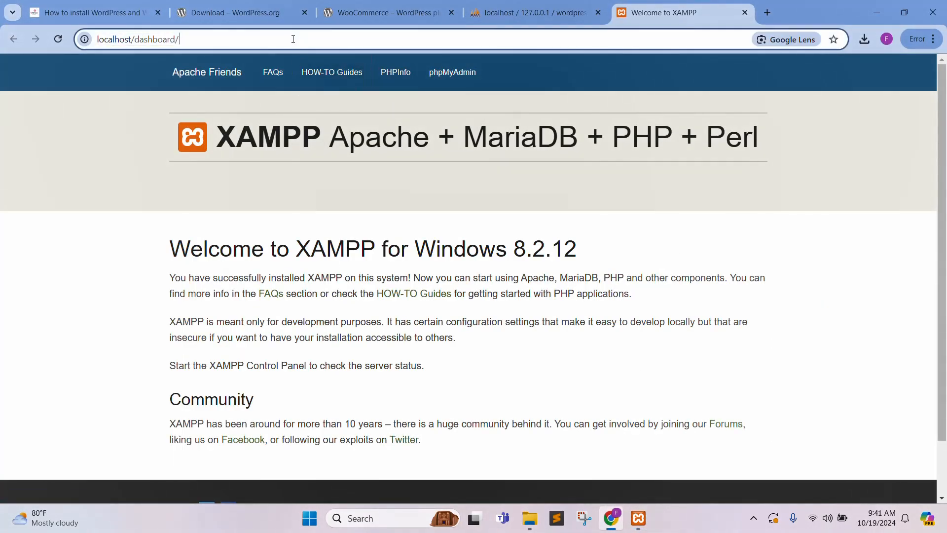
{"action": "key", "text": "BackSpace"}
{"action": "key", "text": "BackSpace"}
{"action": "key", "text": "BackSpace"}
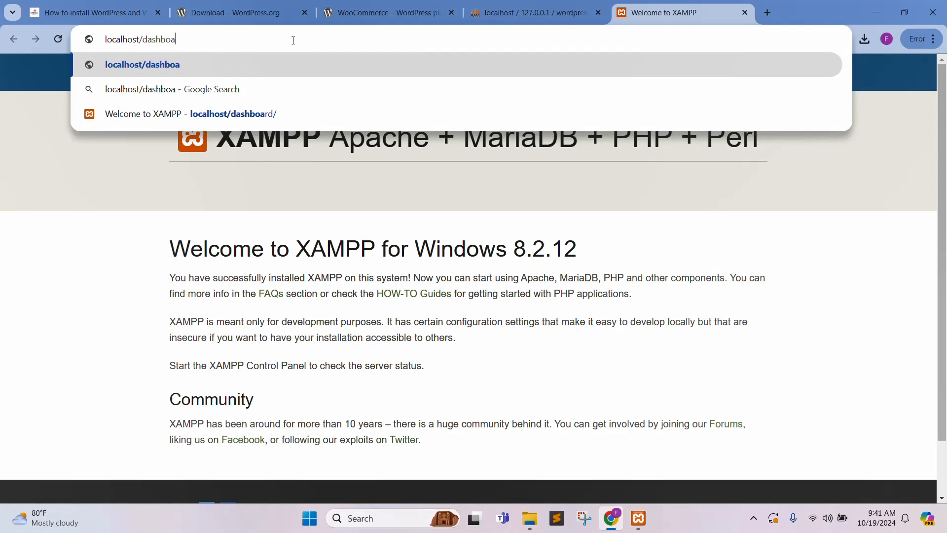
{"action": "key", "text": "BackSpace"}
{"action": "key", "text": "BackSpace"}
{"action": "key", "text": "BackSpace"}
{"action": "key", "text": "BackSpace"}
{"action": "key", "text": "BackSpace"}
{"action": "key", "text": "BackSpace"}
{"action": "key", "text": "BackSpace"}
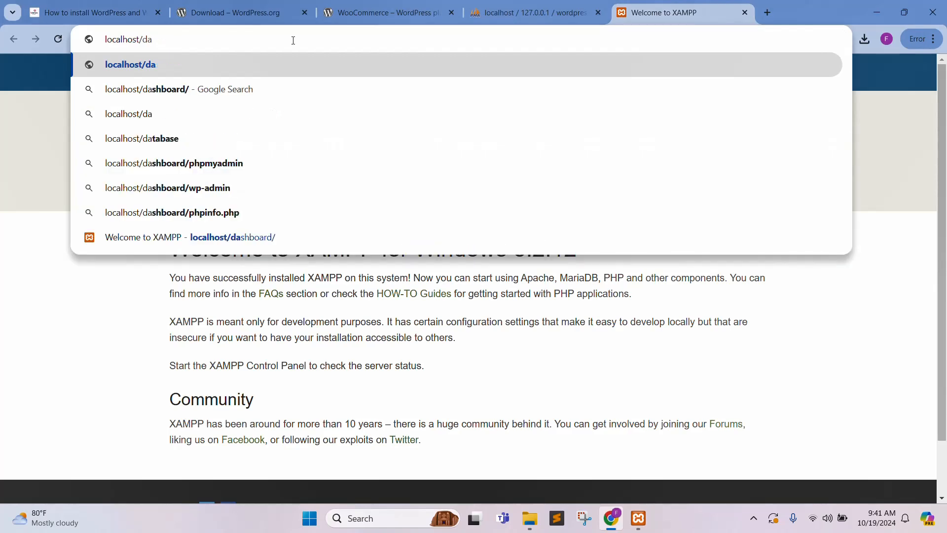
{"action": "type", "text": "w"}
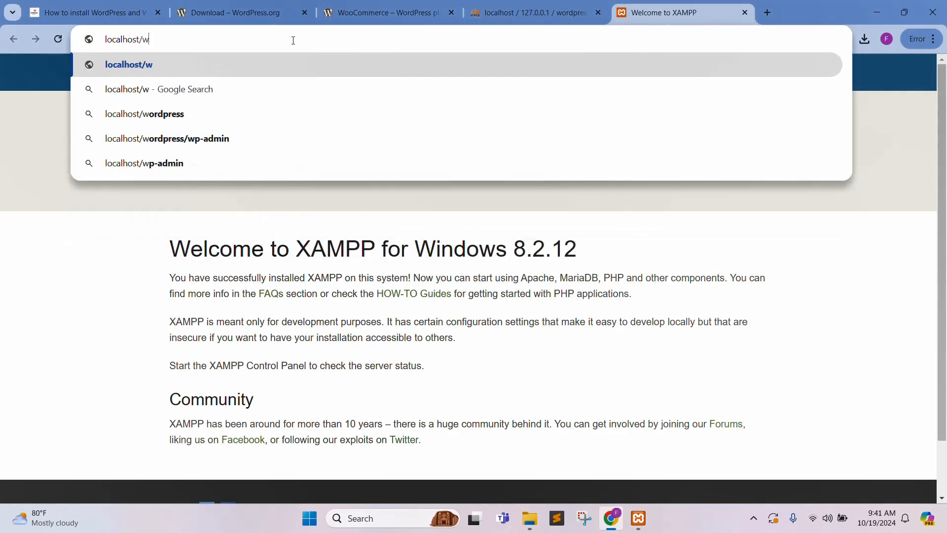
{"action": "type", "text": "ordpress"}
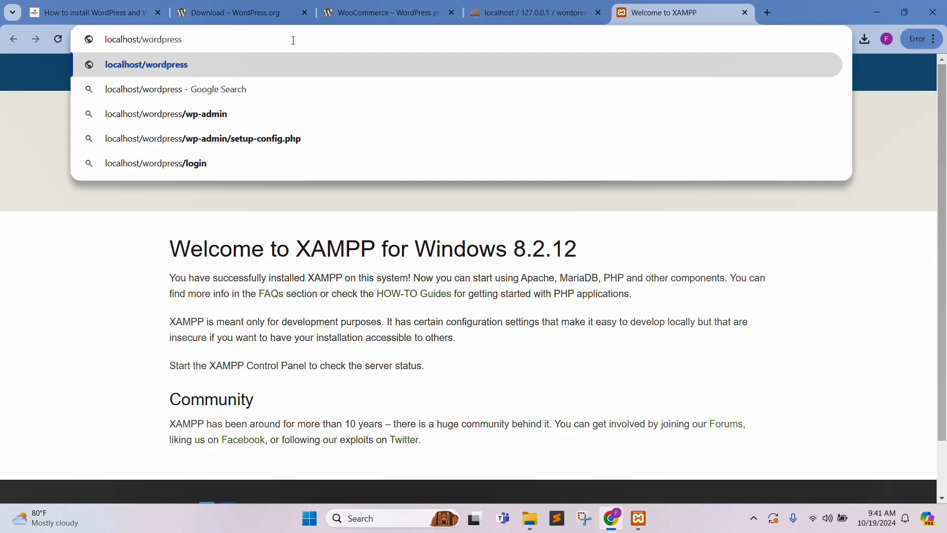
{"action": "key", "text": "Return"}
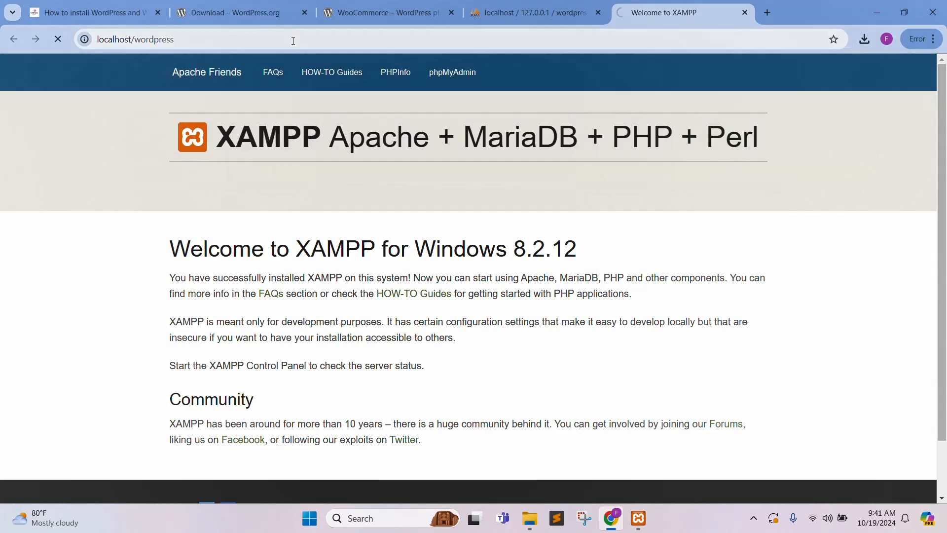
{"action": "left_click", "coordinate": [293, 40]}
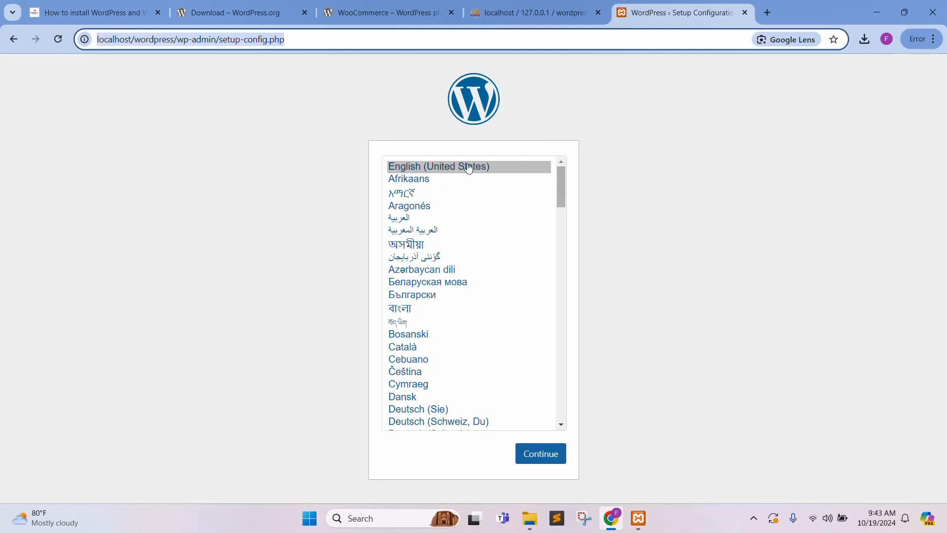
Choose English (United States) and submit database 'wordpress', user 'root', host localhost.
{"action": "left_click", "coordinate": [541, 454]}
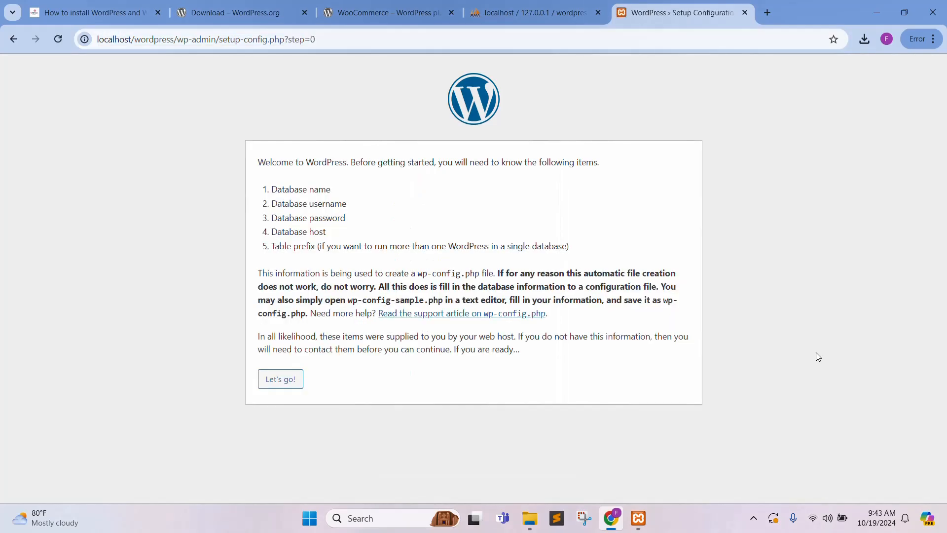
{"action": "left_click", "coordinate": [280, 384]}
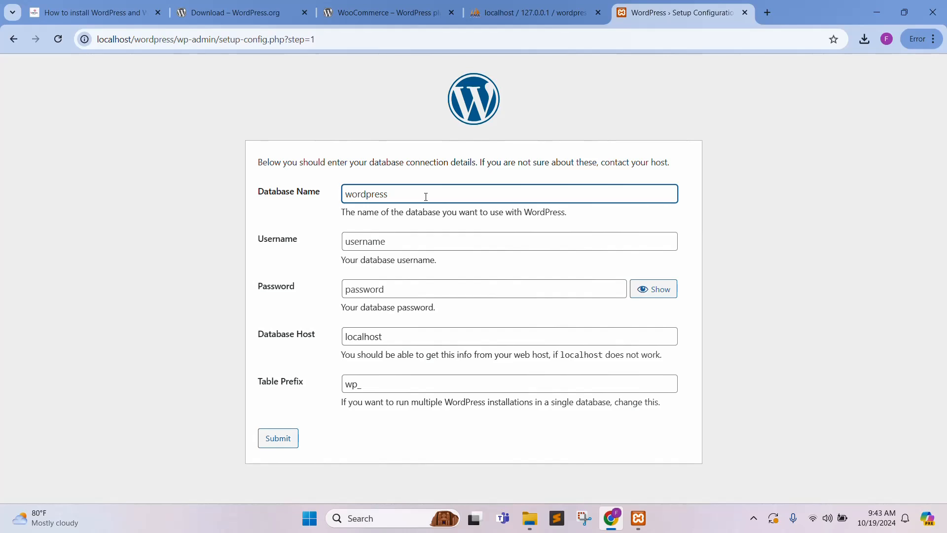
{"action": "key", "text": "ctrl+a"}
{"action": "type", "text": "wordpress"}
{"action": "key", "text": "Tab"}
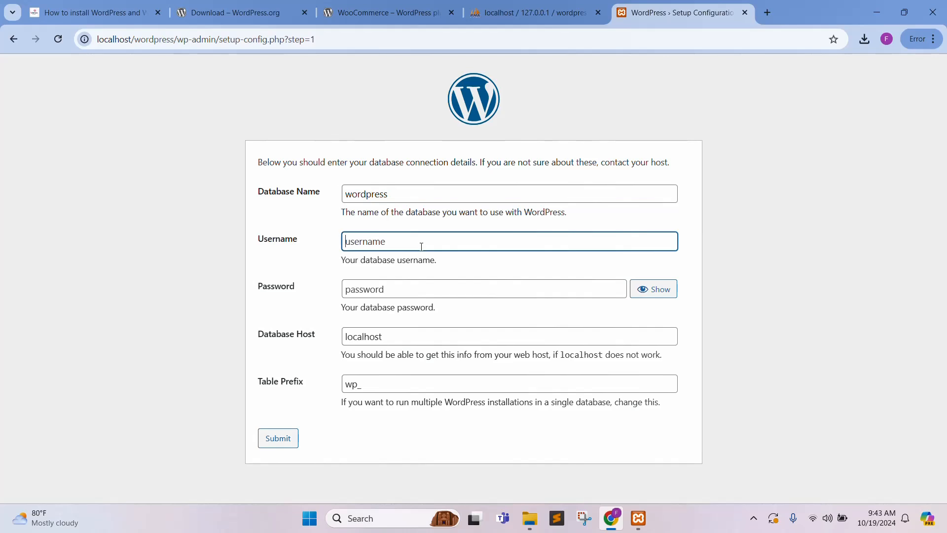
{"action": "type", "text": "root"}
{"action": "left_click", "coordinate": [402, 338]}
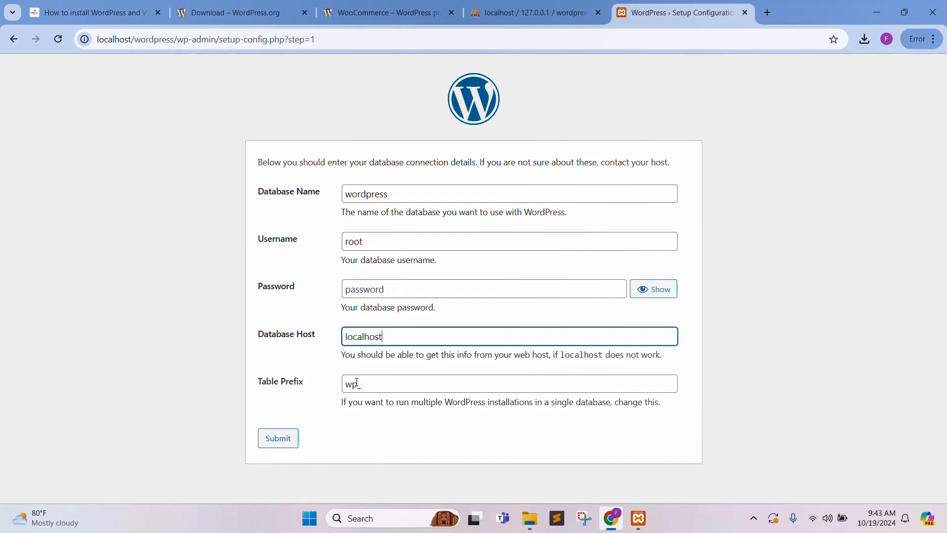
{"action": "left_click", "coordinate": [269, 439]}
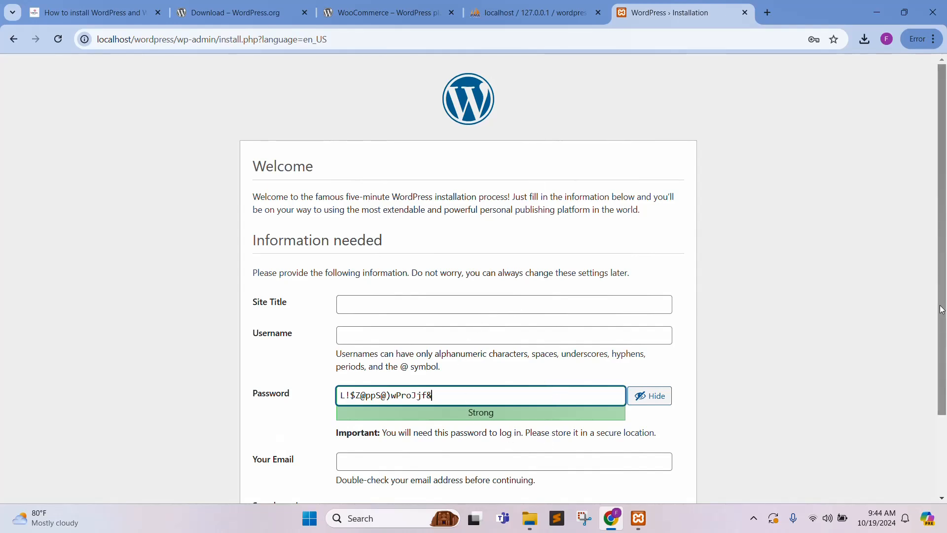
Enter 'Online Computer Shop' as the site title and fill in the admin username.
{"action": "left_click_drag", "start_coordinate": [942, 309], "coordinate": [943, 377]}
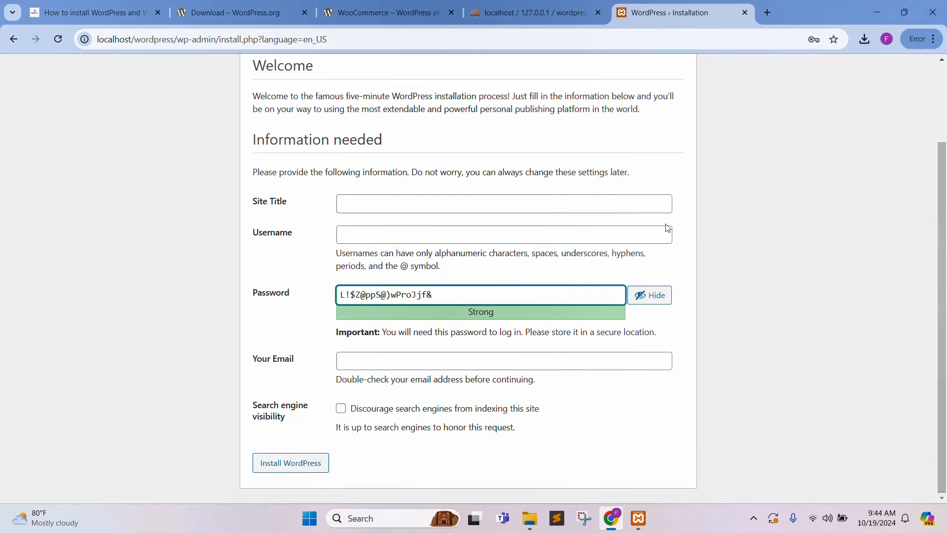
{"action": "left_click", "coordinate": [491, 208]}
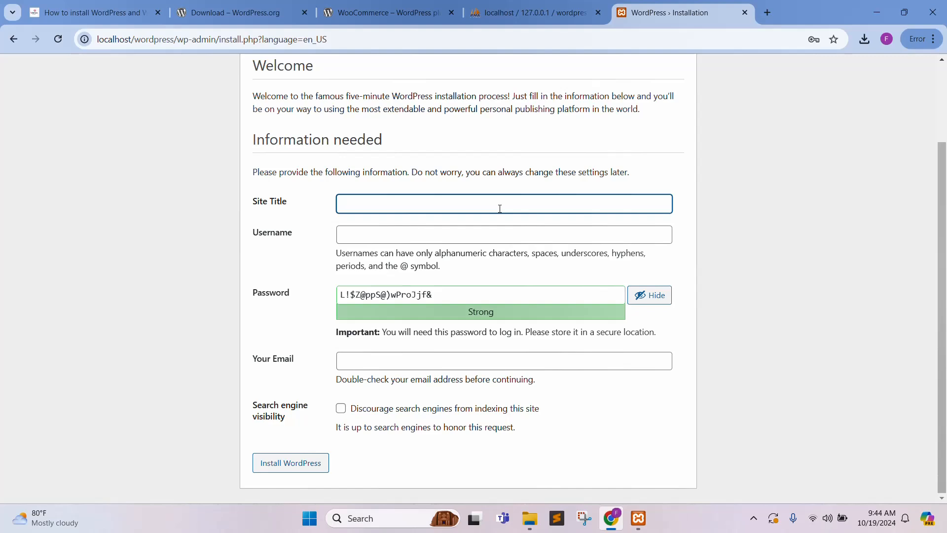
{"action": "type", "text": "Online Computer Shop"}
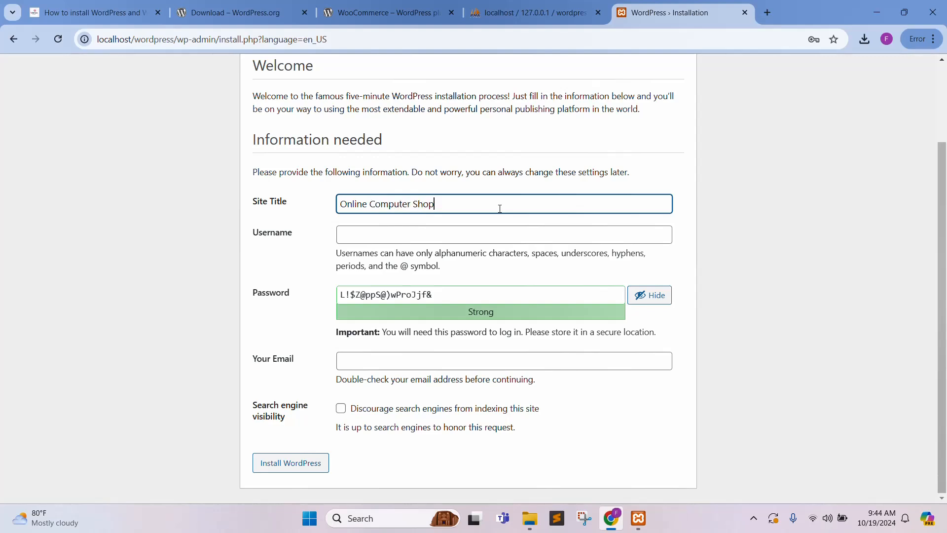
{"action": "left_click", "coordinate": [468, 238]}
{"action": "type", "text": "admin"}
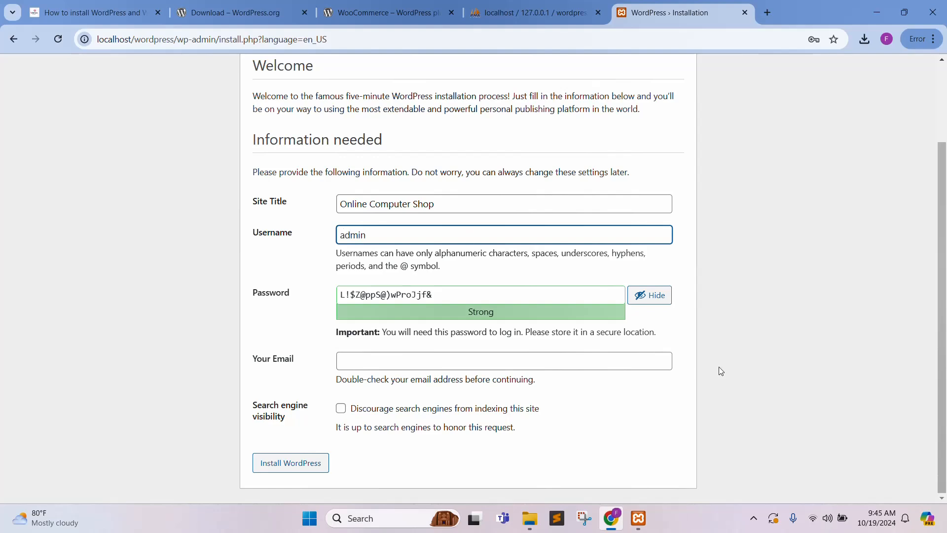
Replace the suggested password, enter the admin e-mail address, and install WordPress.
{"action": "left_click", "coordinate": [641, 295]}
{"action": "left_click_drag", "start_coordinate": [503, 301], "coordinate": [279, 292]}
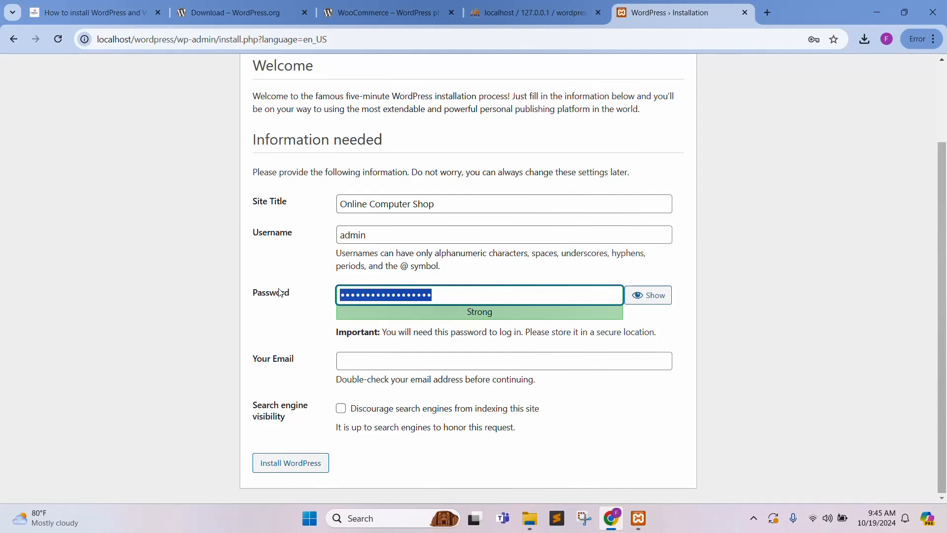
{"action": "type", "text": "a"}
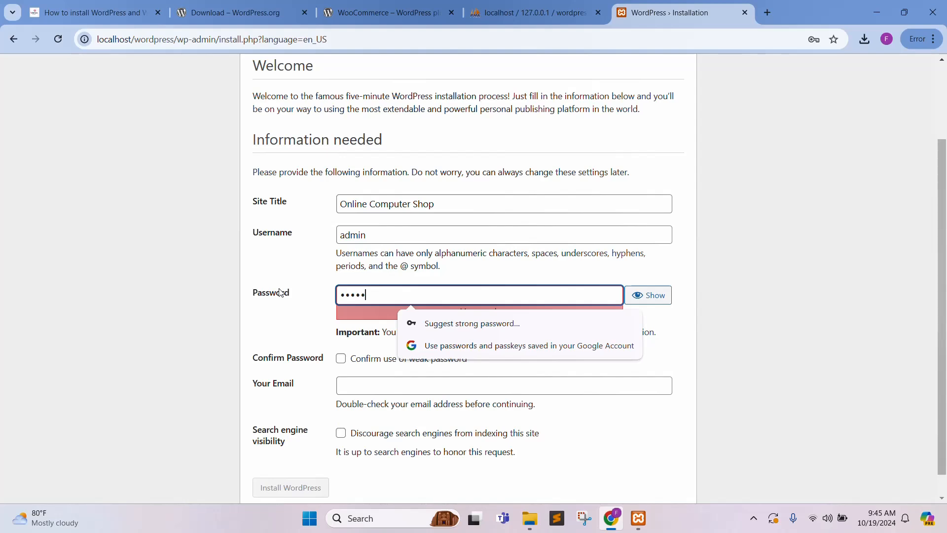
{"action": "type", "text": "••••••••"}
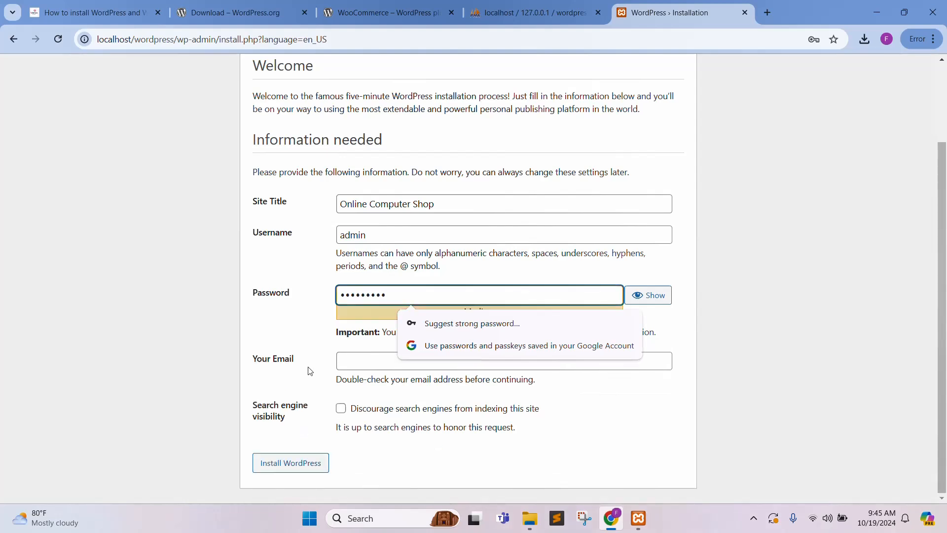
{"action": "left_click", "coordinate": [374, 360]}
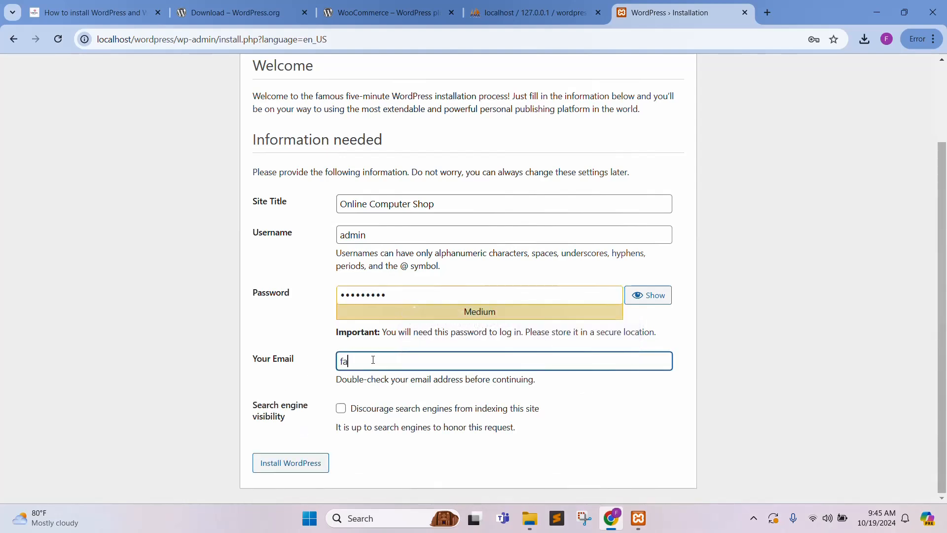
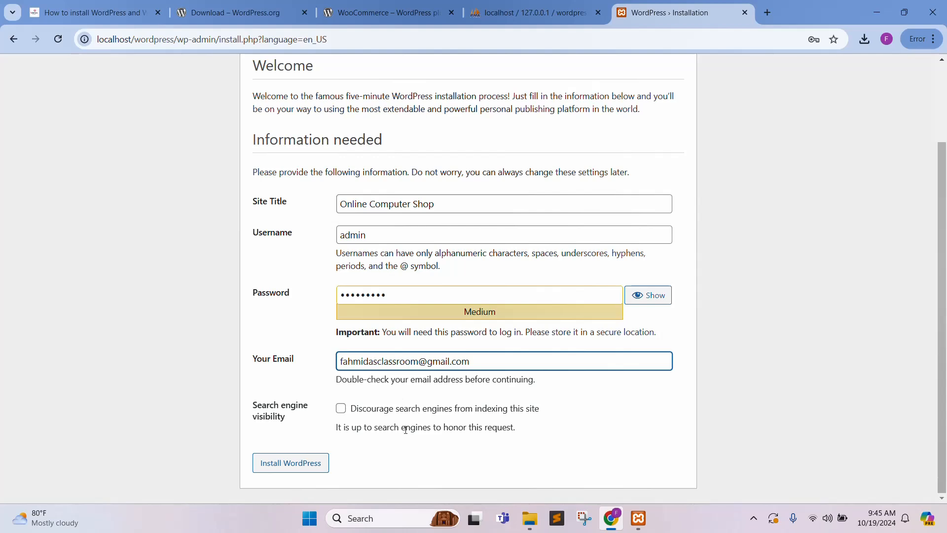
{"action": "left_click", "coordinate": [290, 464]}
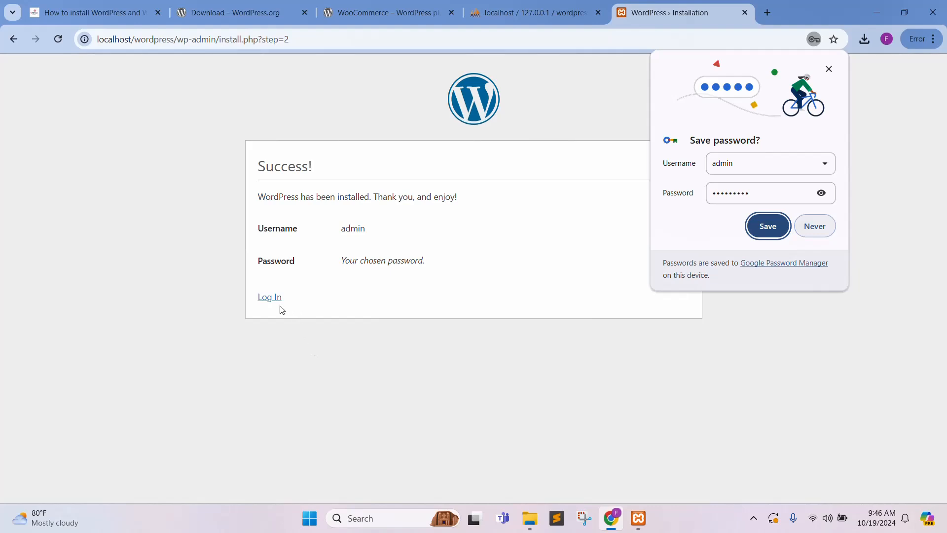
Log in on wp-login.php with the admin username and account password.
{"action": "left_click", "coordinate": [269, 297]}
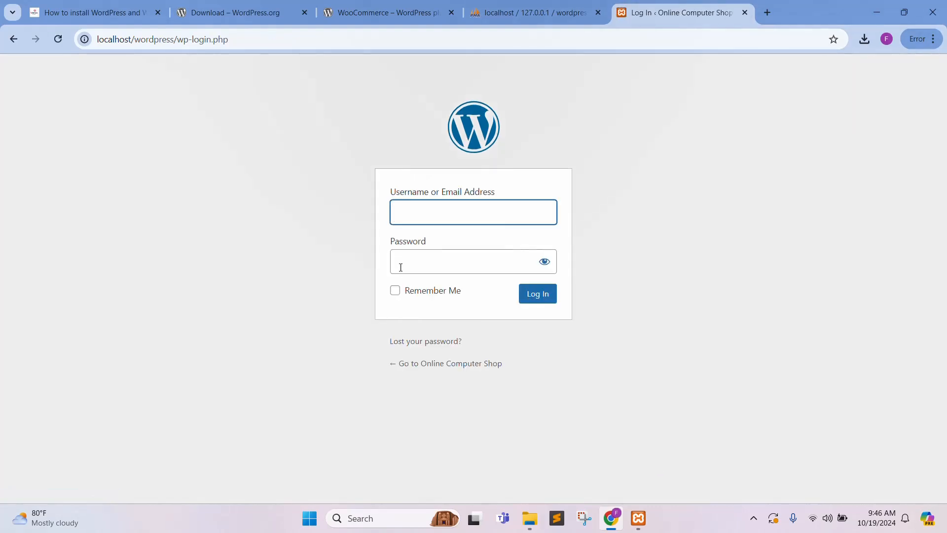
{"action": "type", "text": "admin"}
{"action": "left_click", "coordinate": [436, 256]}
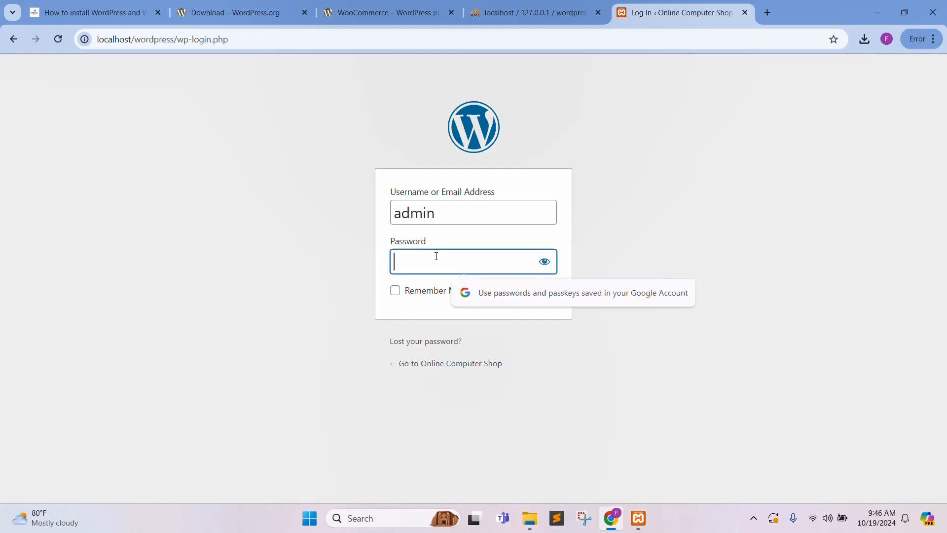
{"action": "type", "text": "admin"}
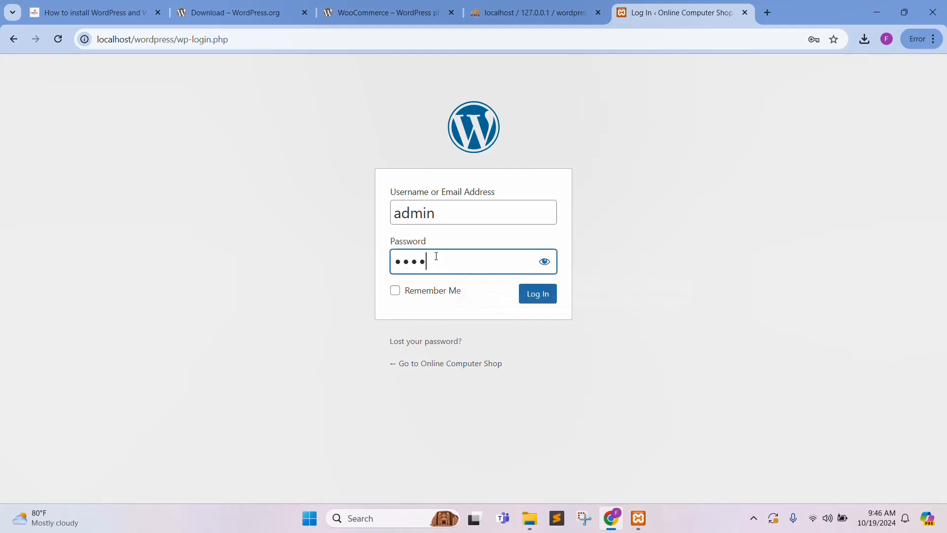
{"action": "type", "text": "@123"}
{"action": "left_click", "coordinate": [540, 296]}
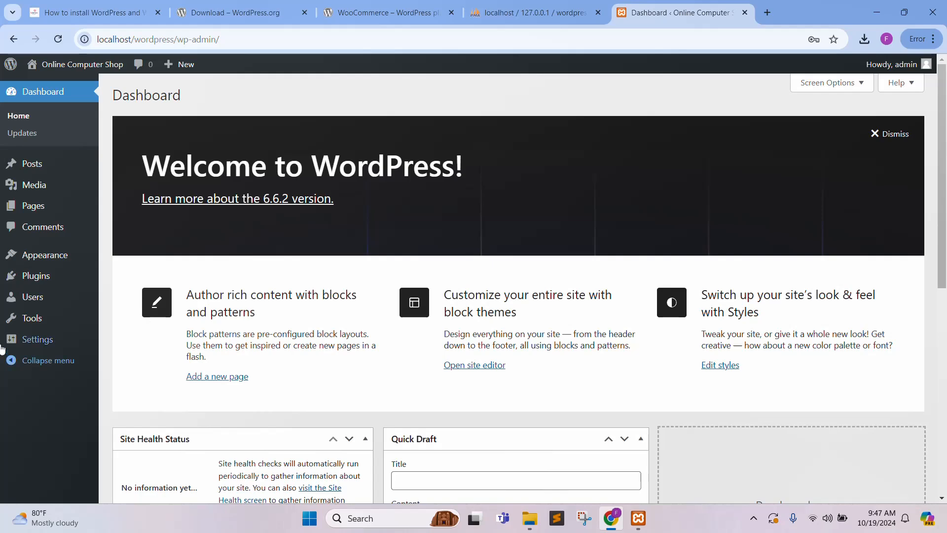
Go to Add Plugins and search the plugin directory for WooCommerce.
{"action": "left_click", "coordinate": [28, 280]}
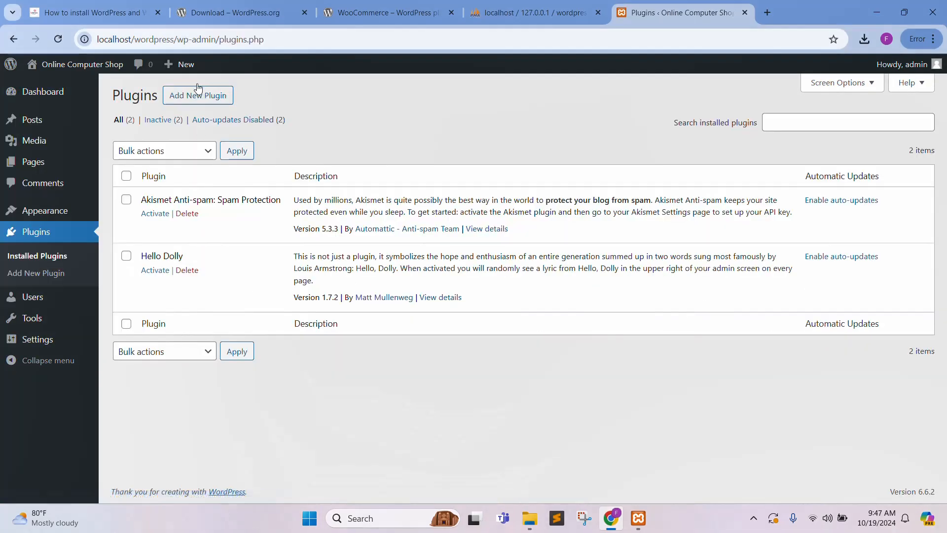
{"action": "left_click", "coordinate": [197, 95]}
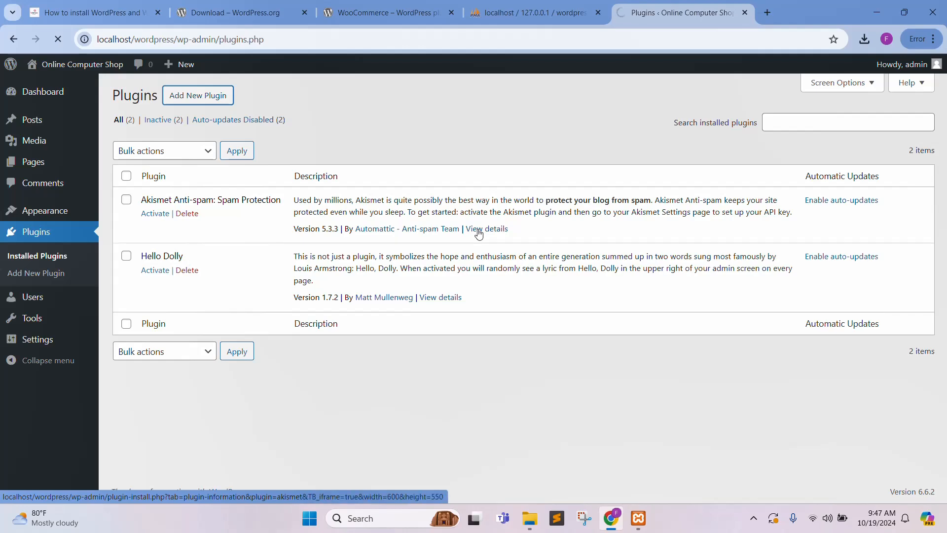
{"action": "left_click", "coordinate": [783, 127]}
{"action": "type", "text": "WooCo"}
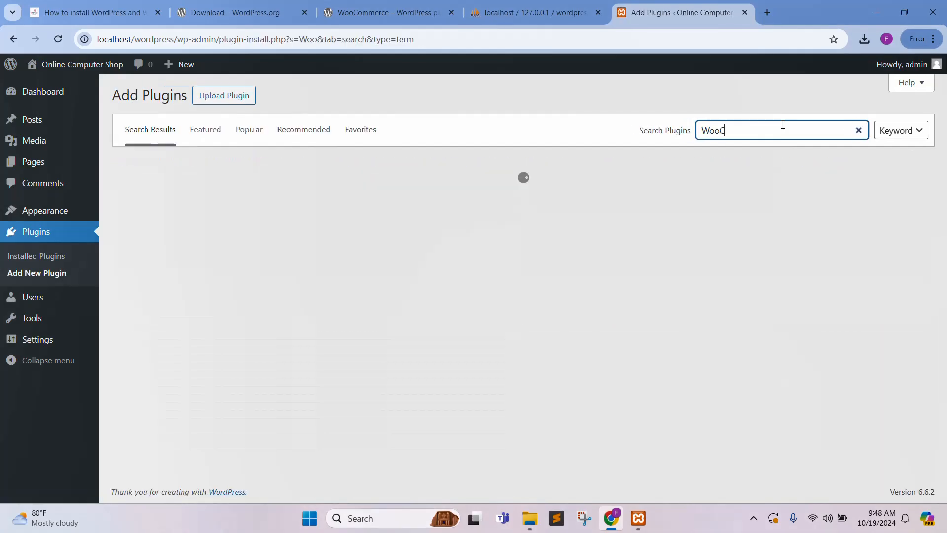
{"action": "type", "text": "mmerce"}
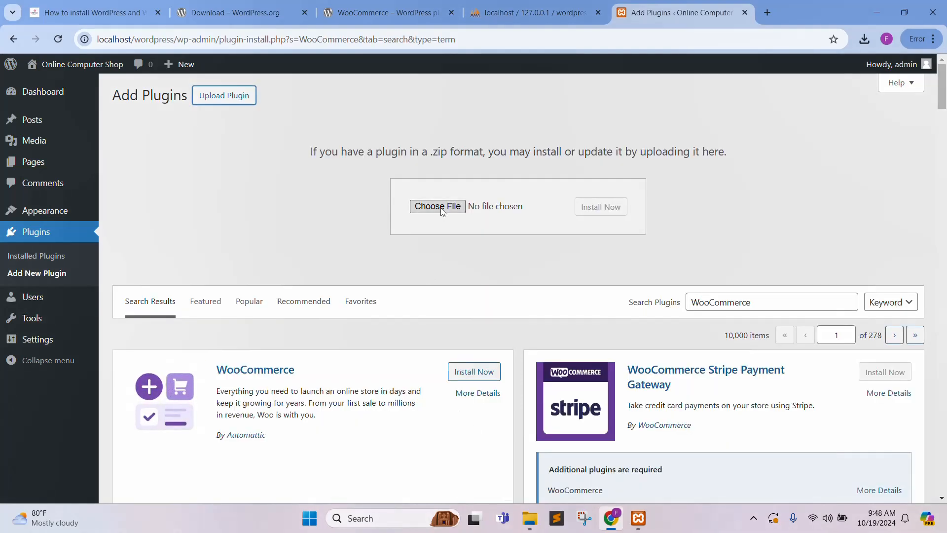
Choose woocommerce.9.3.3.zip from Downloads as the plugin file to upload.
{"action": "left_click", "coordinate": [442, 209]}
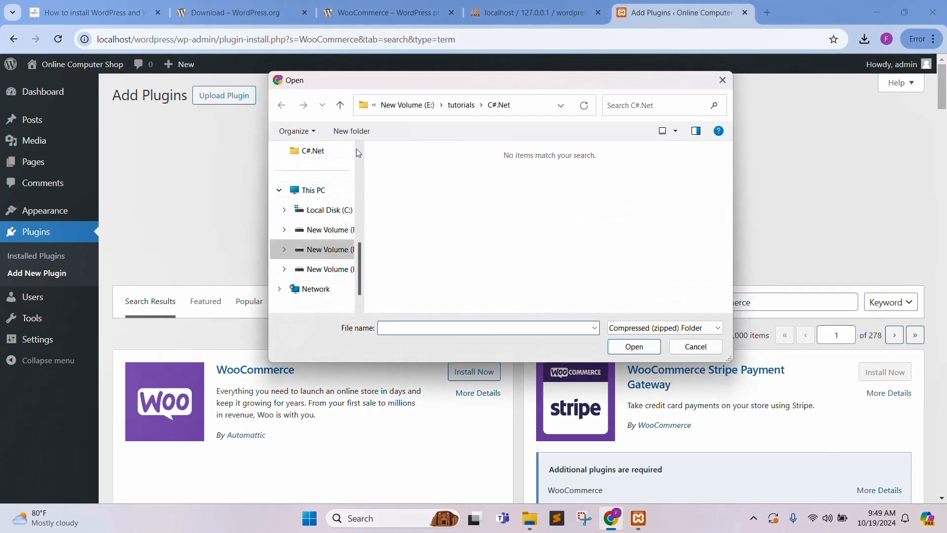
{"action": "scroll", "coordinate": [359, 242], "scroll_direction": "up", "scroll_amount": 2}
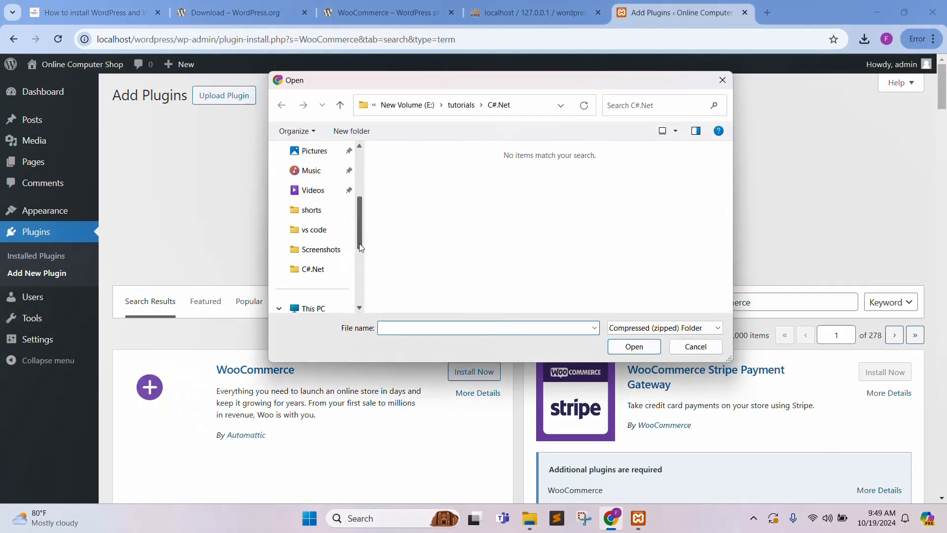
{"action": "scroll", "coordinate": [359, 149], "scroll_direction": "up", "scroll_amount": 3}
{"action": "left_click", "coordinate": [320, 233]}
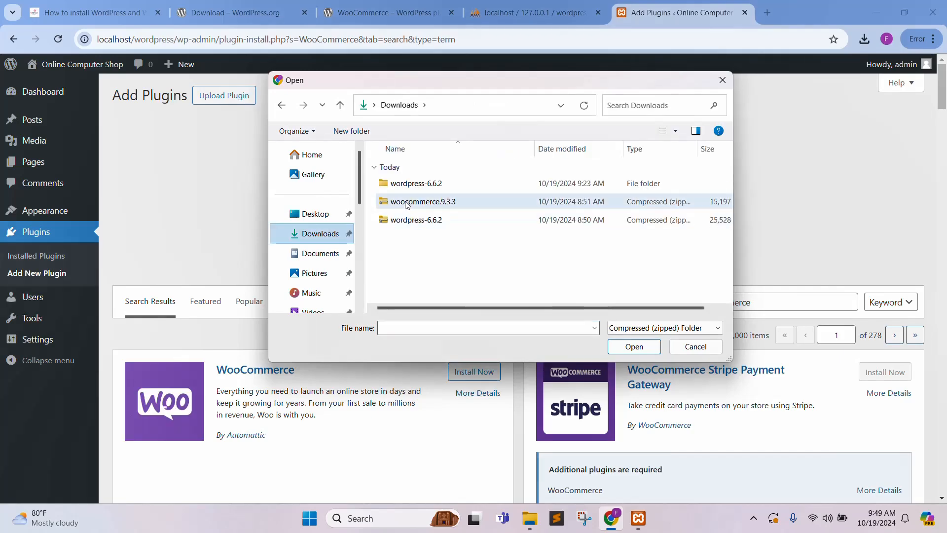
{"action": "left_click", "coordinate": [406, 203]}
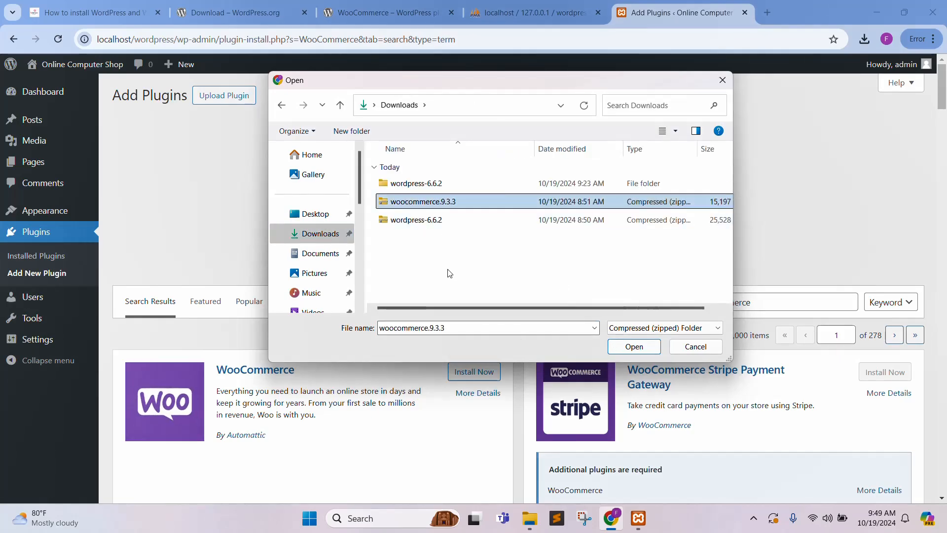
{"action": "key", "text": "Return"}
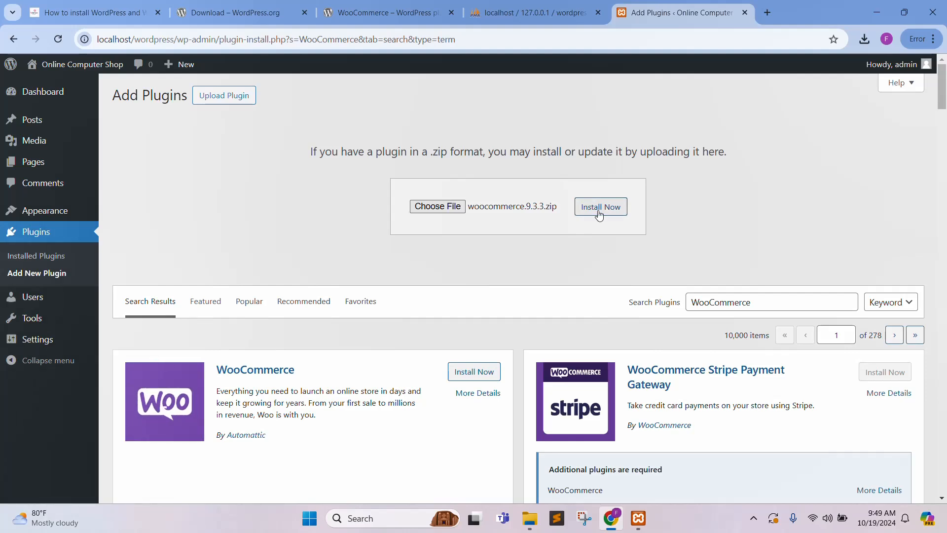
Extract woocommerce.9.3.3.zip into its suggested woocommerce.9.3.3 folder and open it.
{"action": "left_click", "coordinate": [526, 516]}
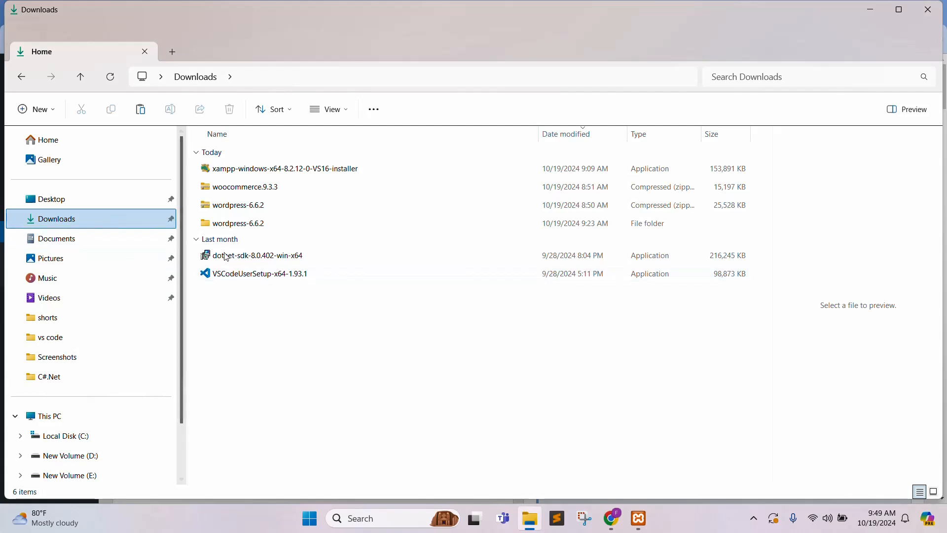
{"action": "left_click", "coordinate": [242, 187]}
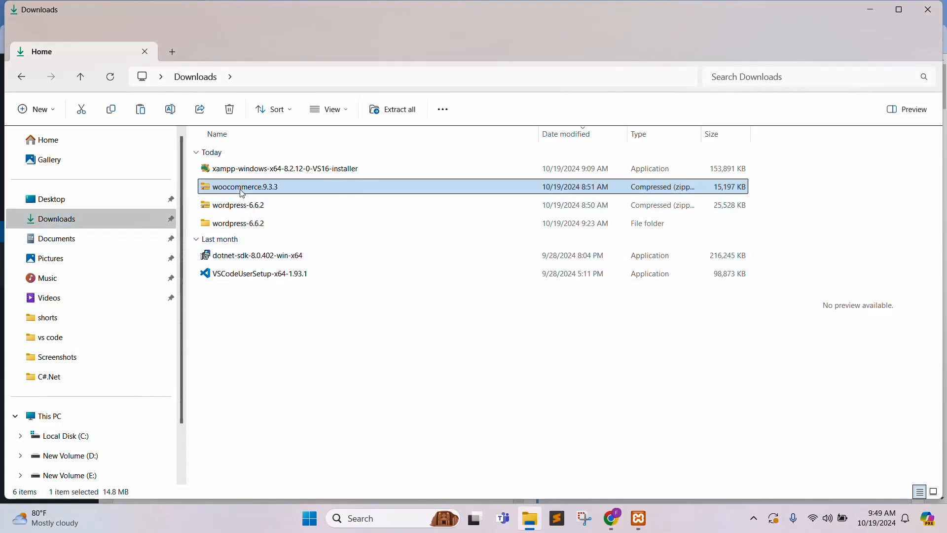
{"action": "right_click", "coordinate": [243, 193]}
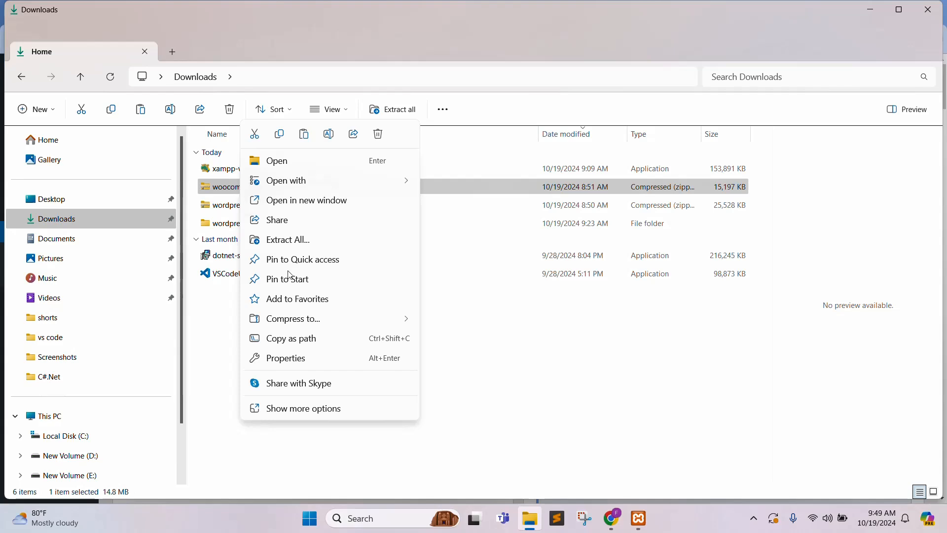
{"action": "left_click", "coordinate": [295, 239]}
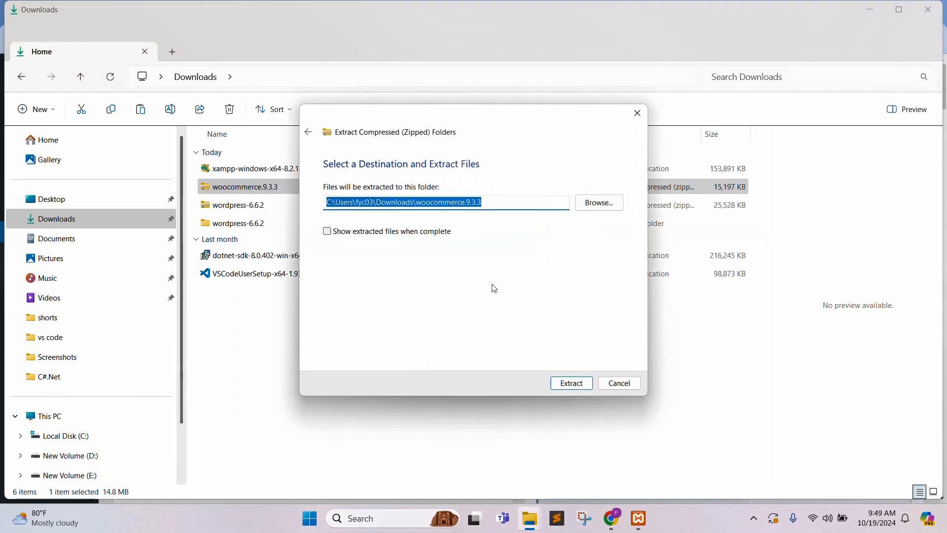
{"action": "left_click", "coordinate": [571, 385]}
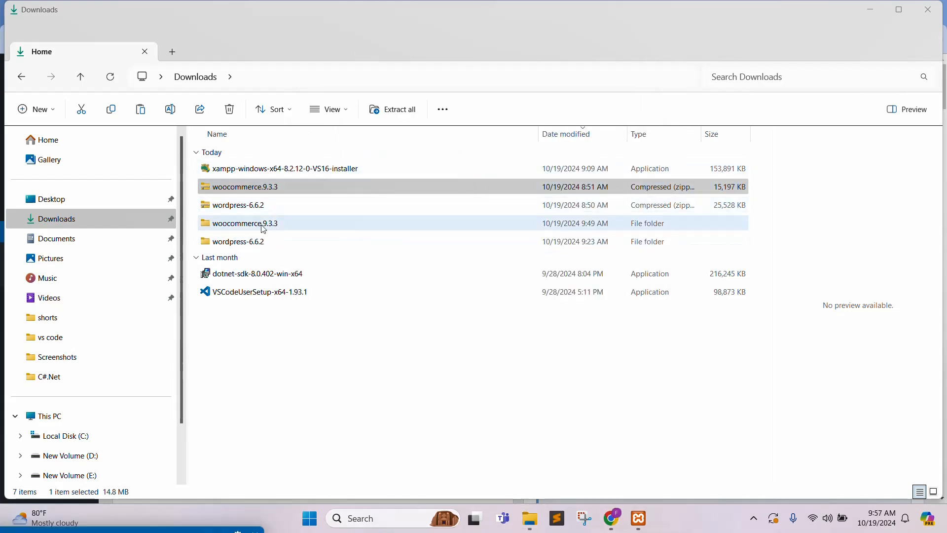
{"action": "double_click", "coordinate": [263, 229]}
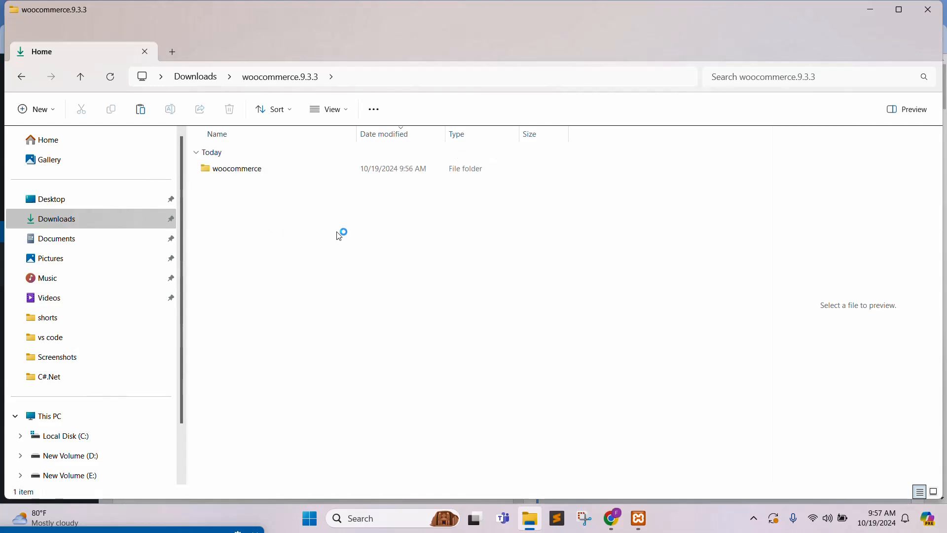
Copy the inner woocommerce folder into C:\xampp\htdocs\wordpress\wp-content\plugins.
{"action": "left_click", "coordinate": [247, 173]}
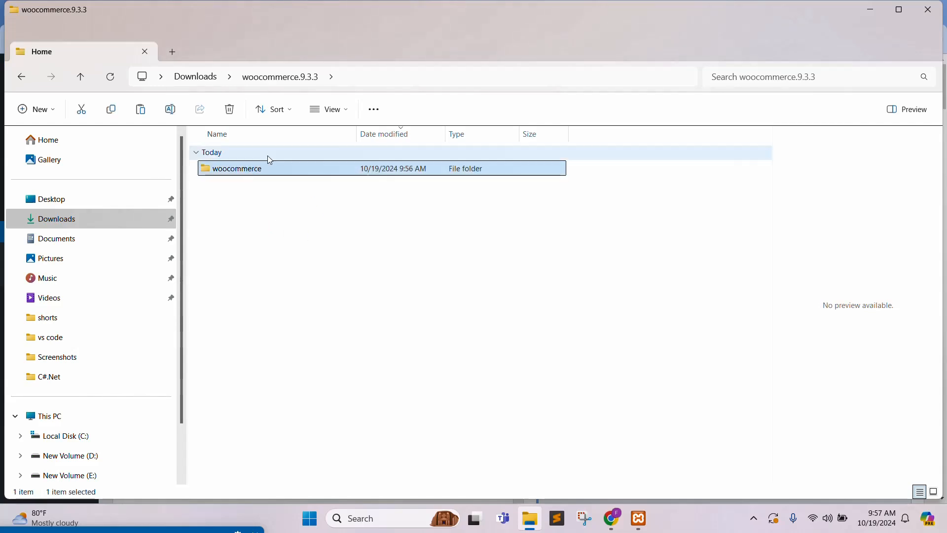
{"action": "right_click", "coordinate": [274, 174]}
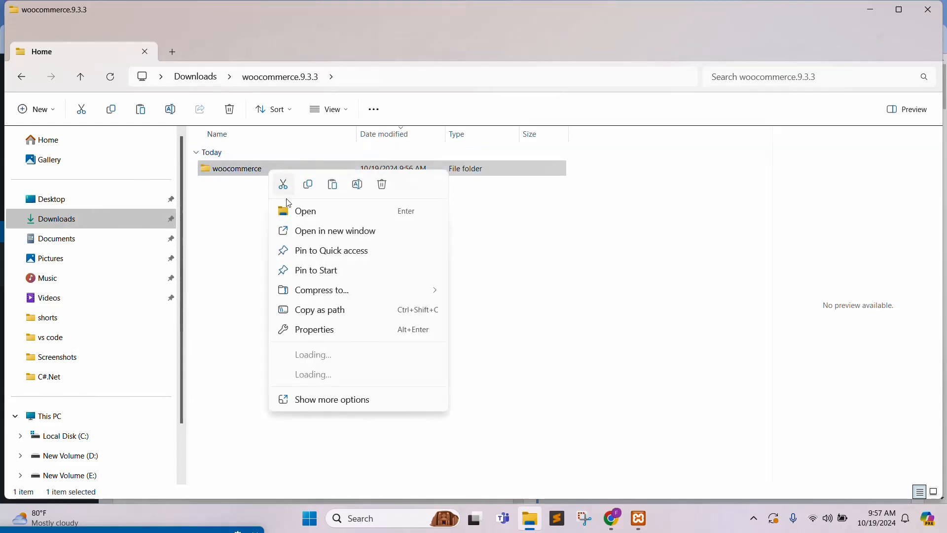
{"action": "left_click", "coordinate": [308, 185]}
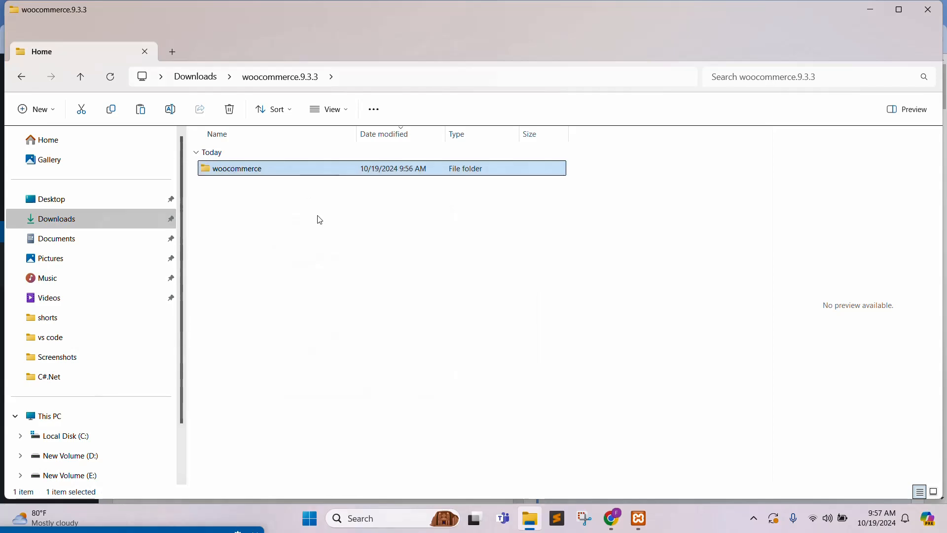
{"action": "left_click", "coordinate": [79, 436]}
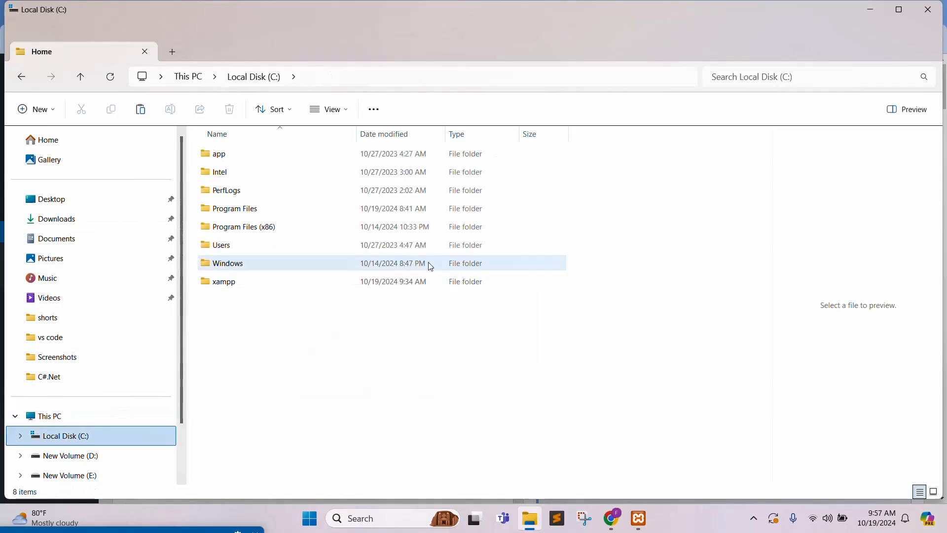
{"action": "double_click", "coordinate": [227, 282]}
{"action": "double_click", "coordinate": [239, 246]}
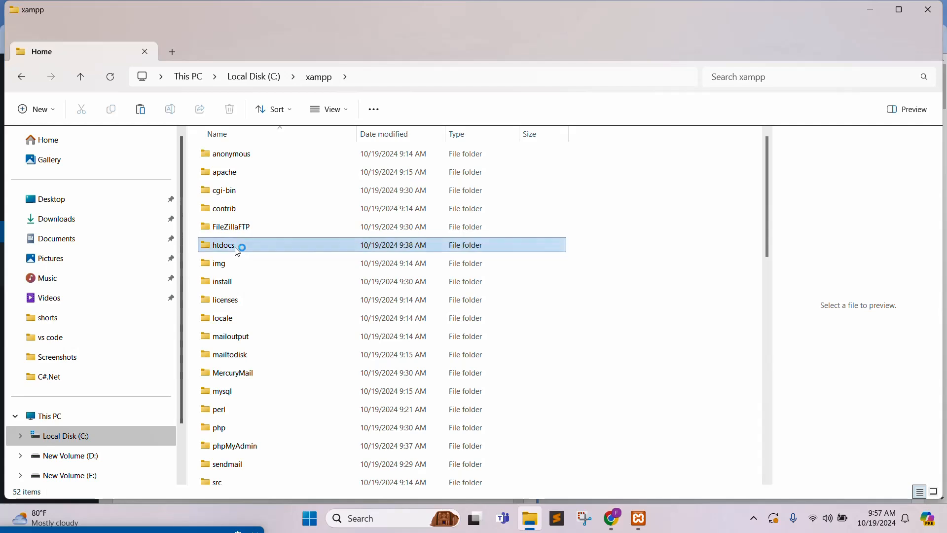
{"action": "double_click", "coordinate": [243, 209]}
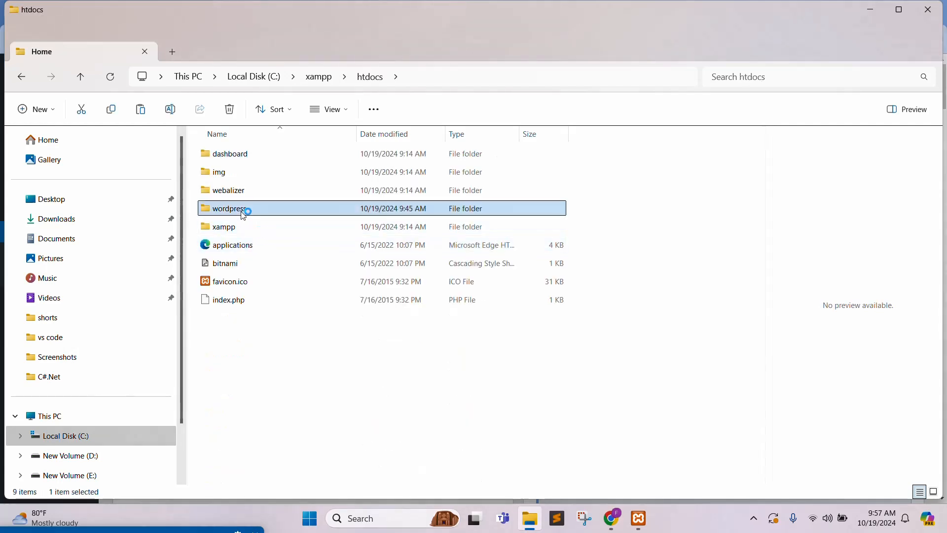
{"action": "double_click", "coordinate": [243, 172]}
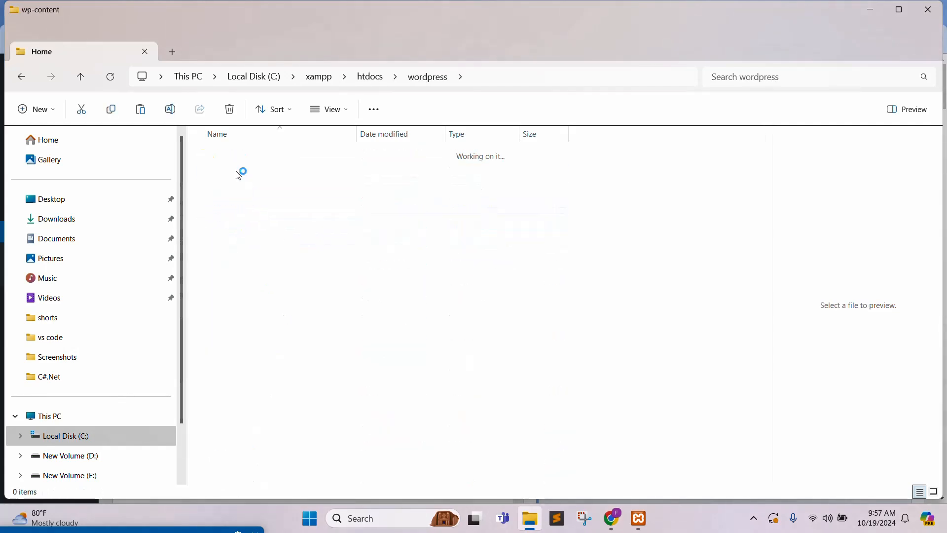
{"action": "double_click", "coordinate": [228, 154]}
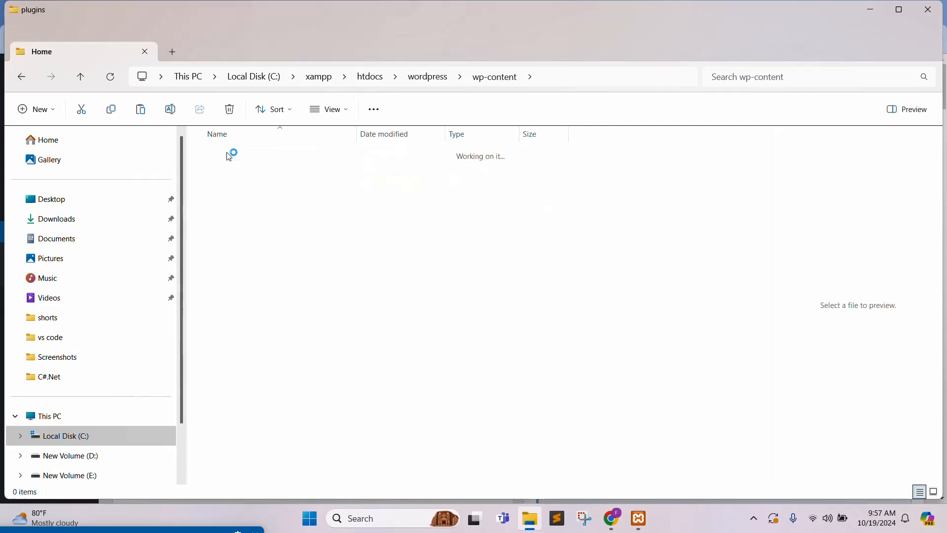
{"action": "right_click", "coordinate": [332, 283]}
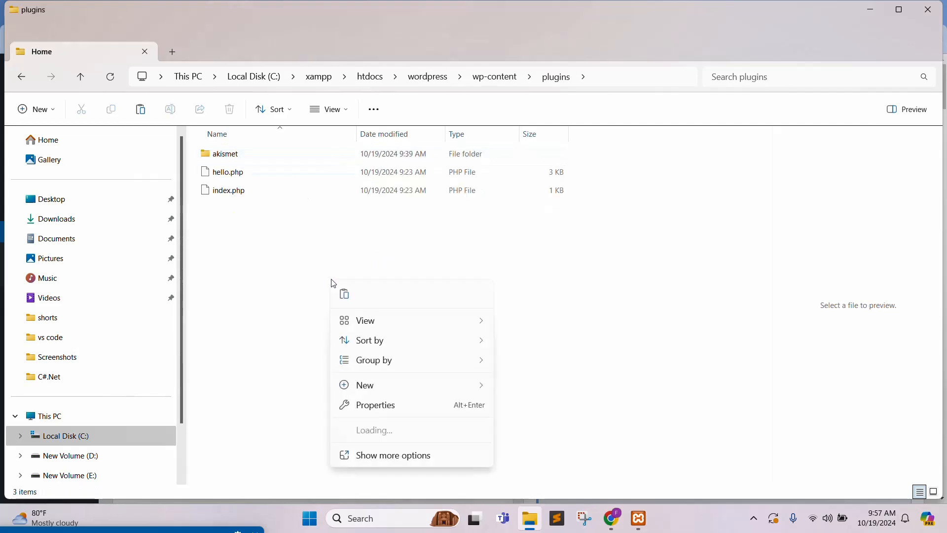
{"action": "left_click", "coordinate": [344, 295]}
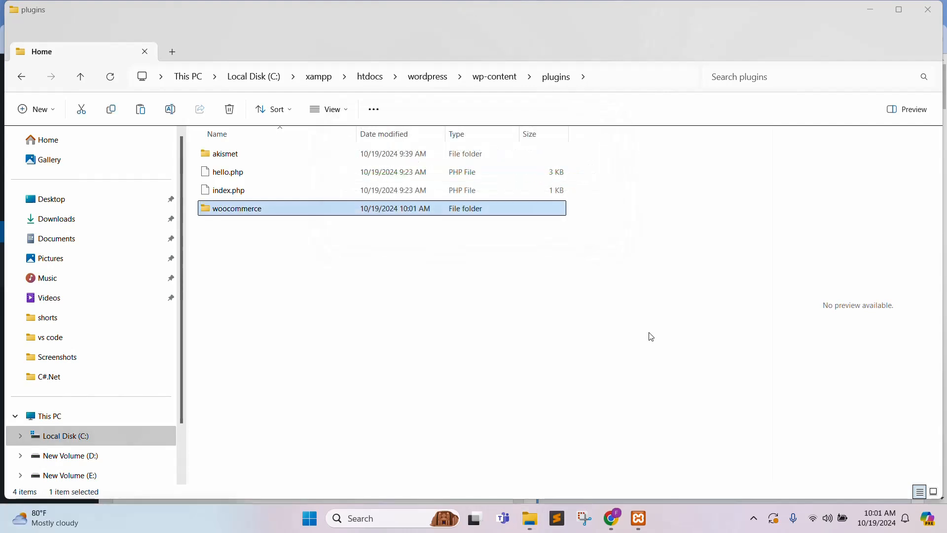
Activate WooCommerce from the Installed Plugins list in WordPress.
{"action": "left_click", "coordinate": [367, 317]}
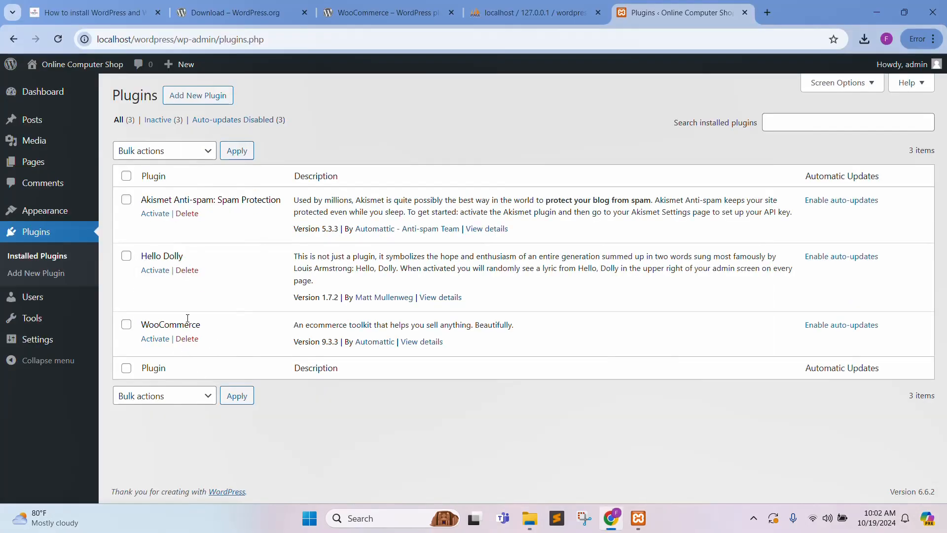
{"action": "left_click", "coordinate": [150, 338]}
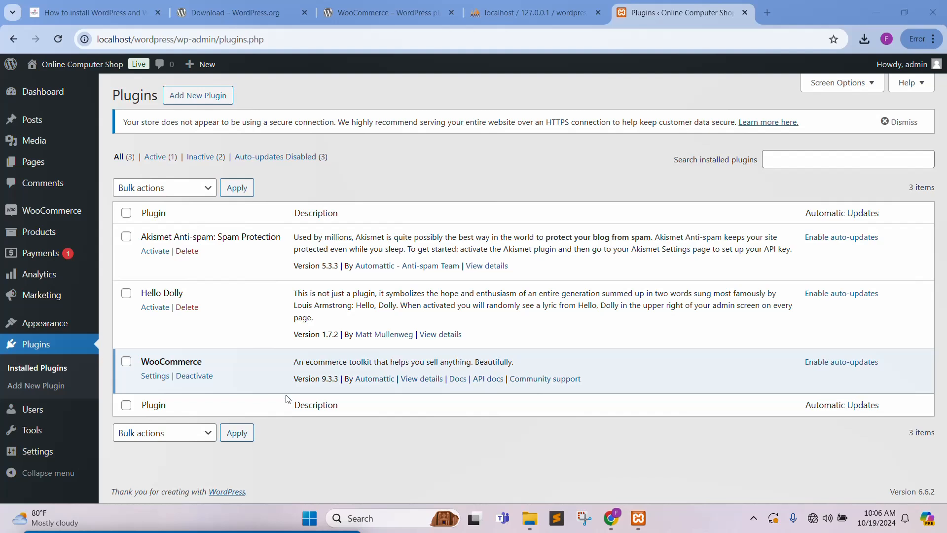
{"action": "mouse_move", "coordinate": [40, 71]}
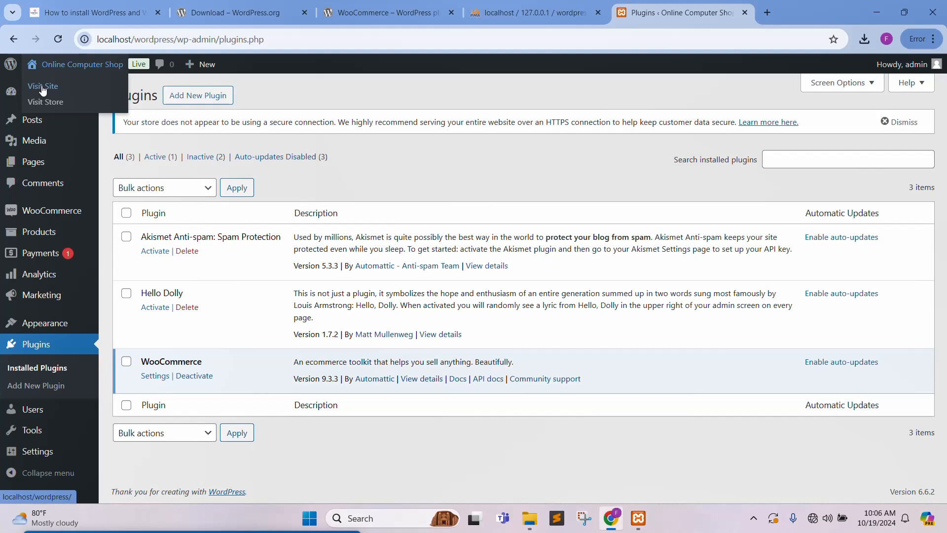
Open Visit Site and Visit Store from the admin bar in new tabs.
{"action": "right_click", "coordinate": [41, 86]}
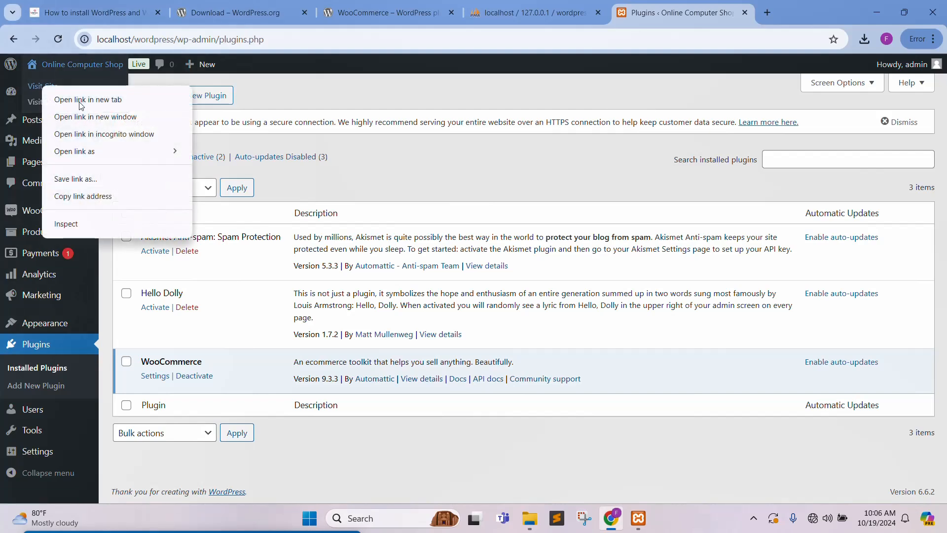
{"action": "key", "text": "Escape"}
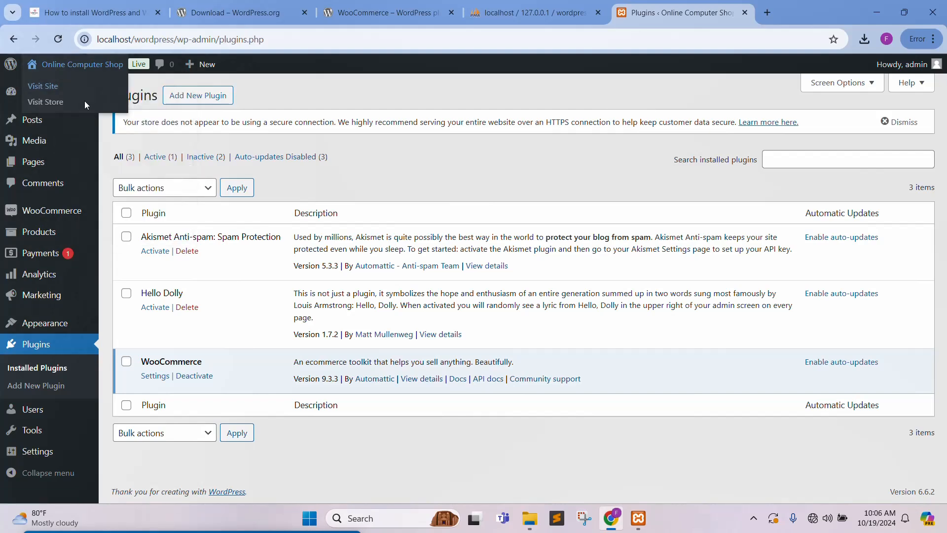
{"action": "middle_click", "coordinate": [39, 103]}
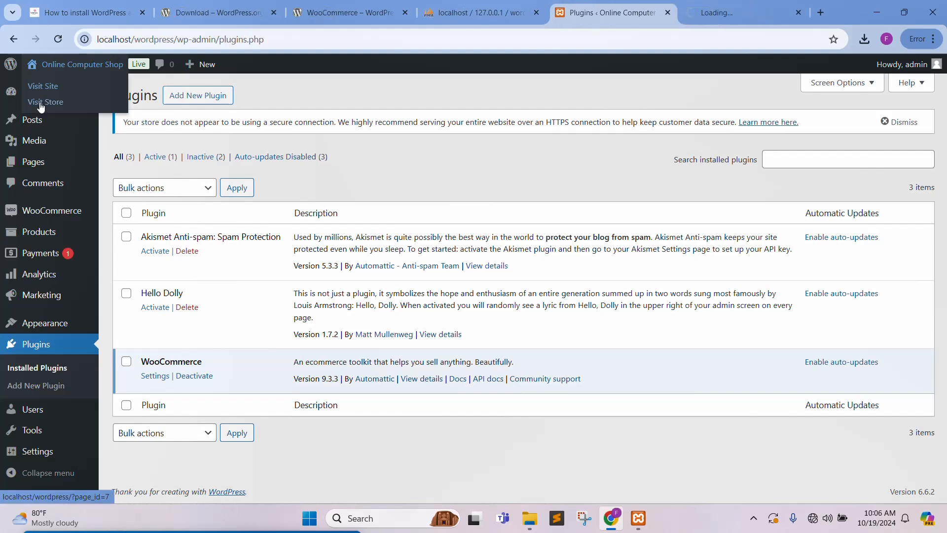
{"action": "right_click", "coordinate": [41, 106]}
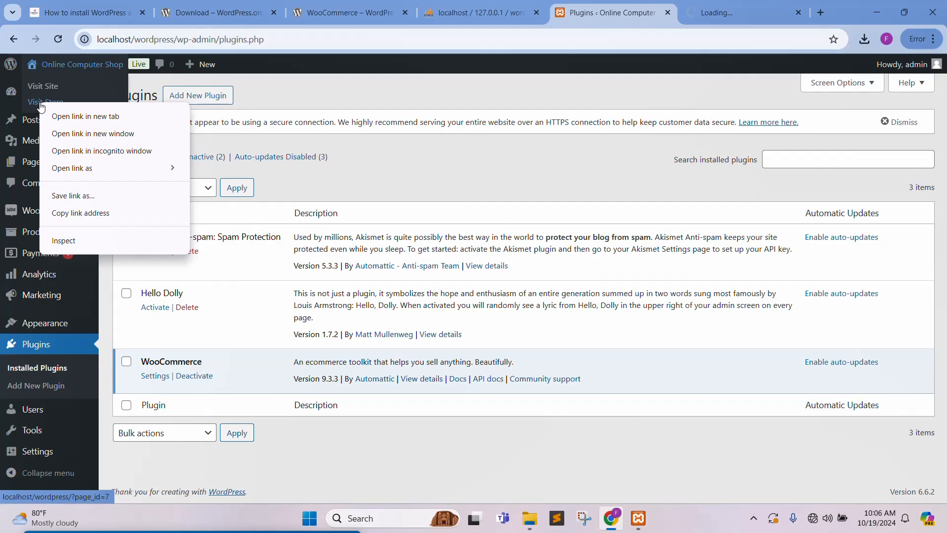
{"action": "left_click", "coordinate": [89, 119]}
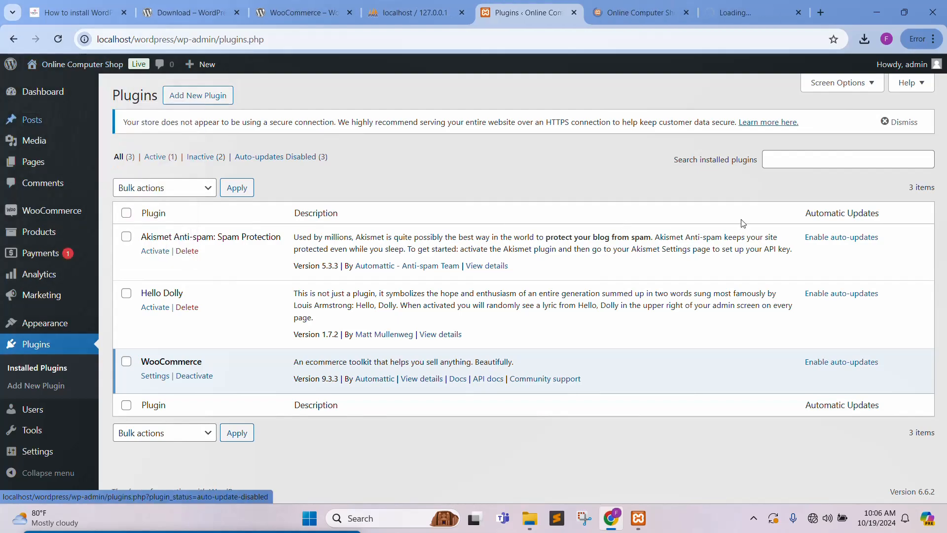
Look over the site's home page, then view the store's Shop page tab.
{"action": "key", "text": "ctrl+Tab"}
{"action": "scroll", "coordinate": [711, 309], "scroll_direction": "down", "scroll_amount": 5}
{"action": "scroll", "coordinate": [711, 310], "scroll_direction": "down", "scroll_amount": 15}
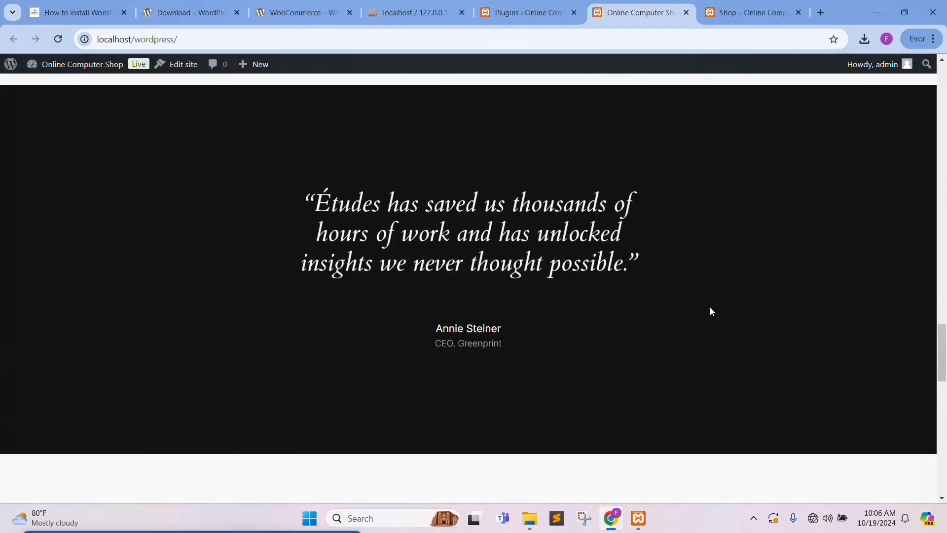
{"action": "scroll", "coordinate": [714, 308], "scroll_direction": "up", "scroll_amount": 20}
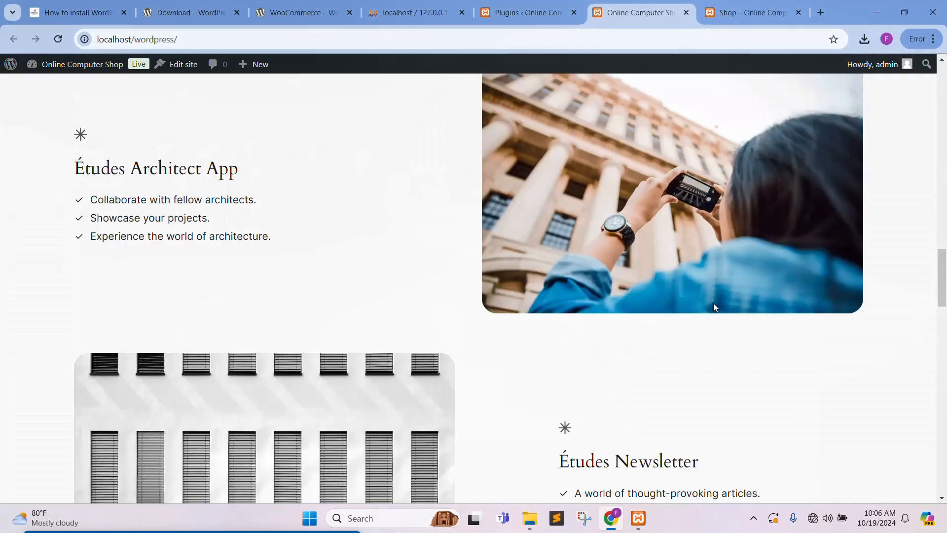
{"action": "scroll", "coordinate": [715, 302], "scroll_direction": "up", "scroll_amount": 6}
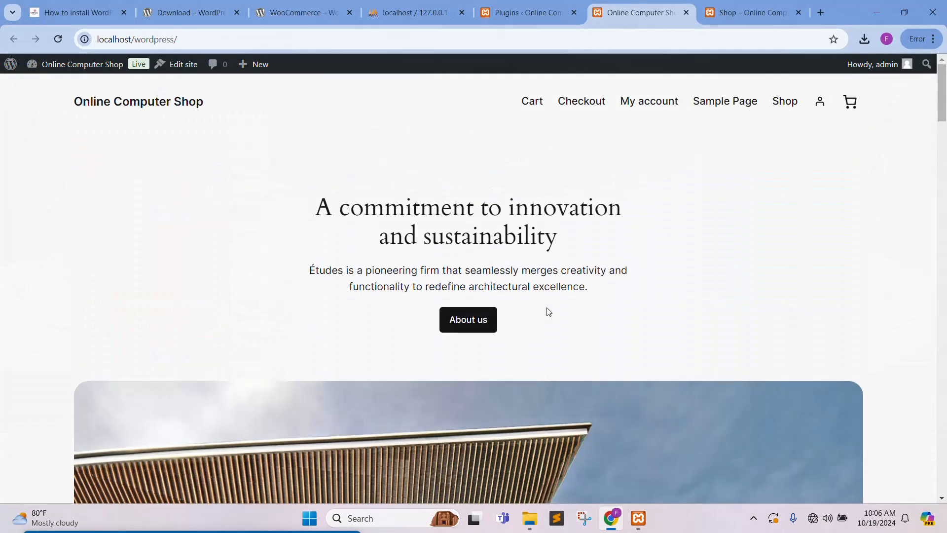
{"action": "left_click", "coordinate": [743, 19]}
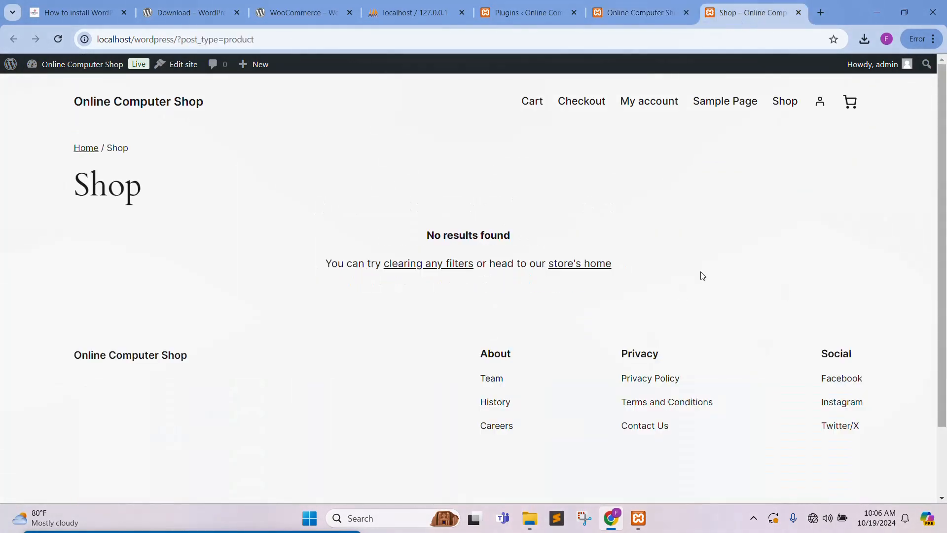